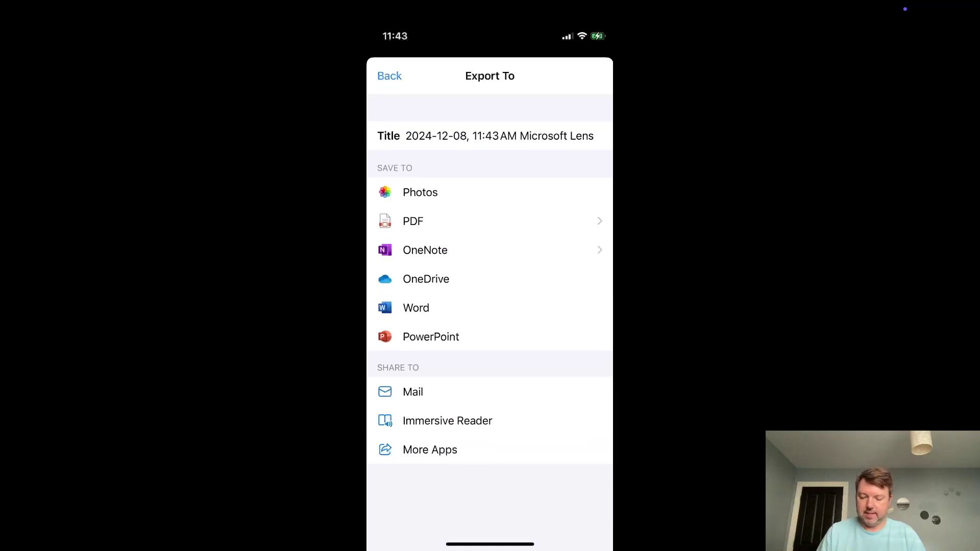
Step: Export the Lens scan as a PDF and save it to Phone Storage
left_click(413, 221)
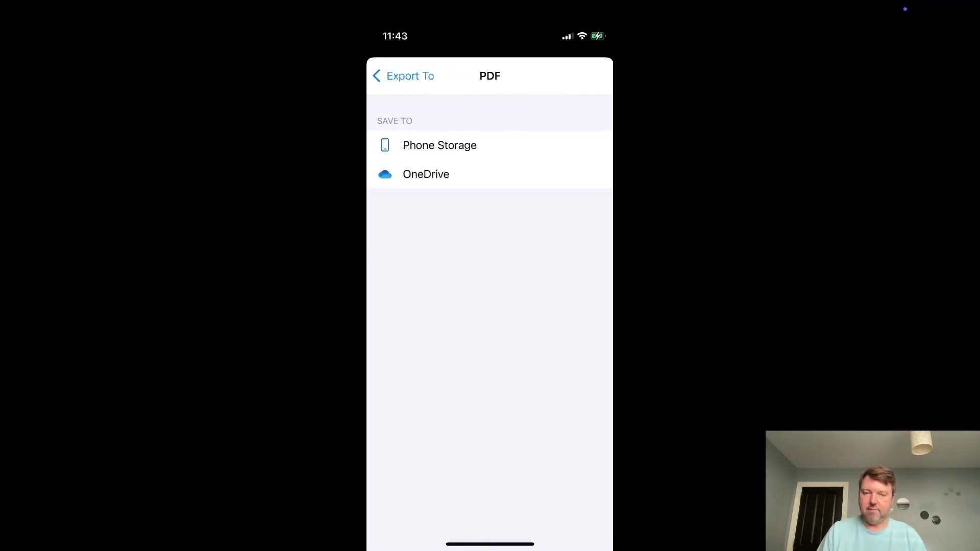
left_click(439, 145)
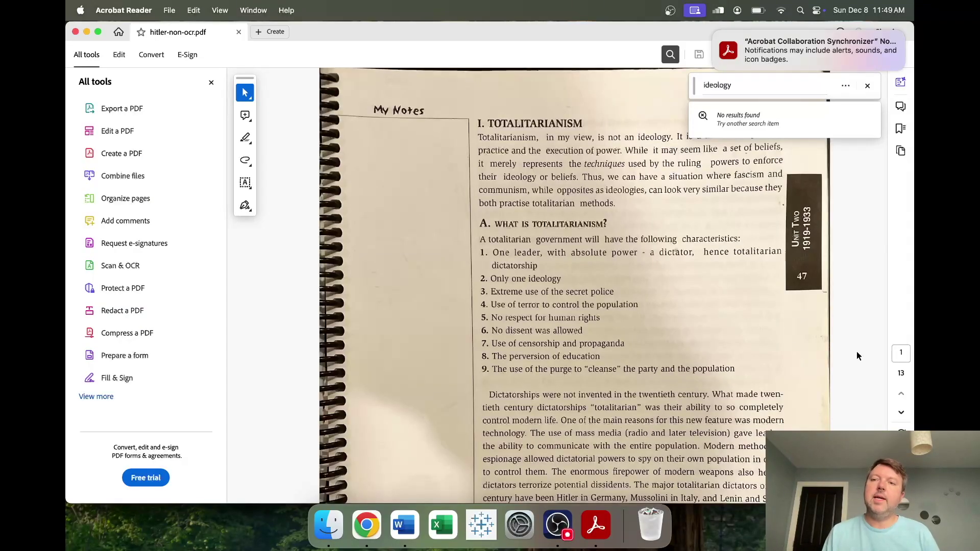
Step: Close the failed 'ideology' search and show the scanned page selects only as one whole image
left_click(867, 86)
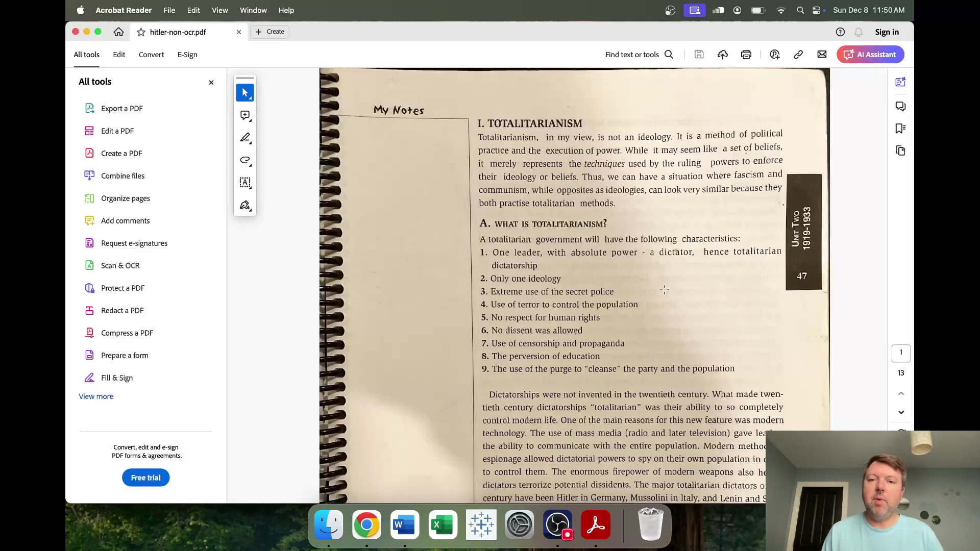
left_click(583, 203)
left_click(491, 203)
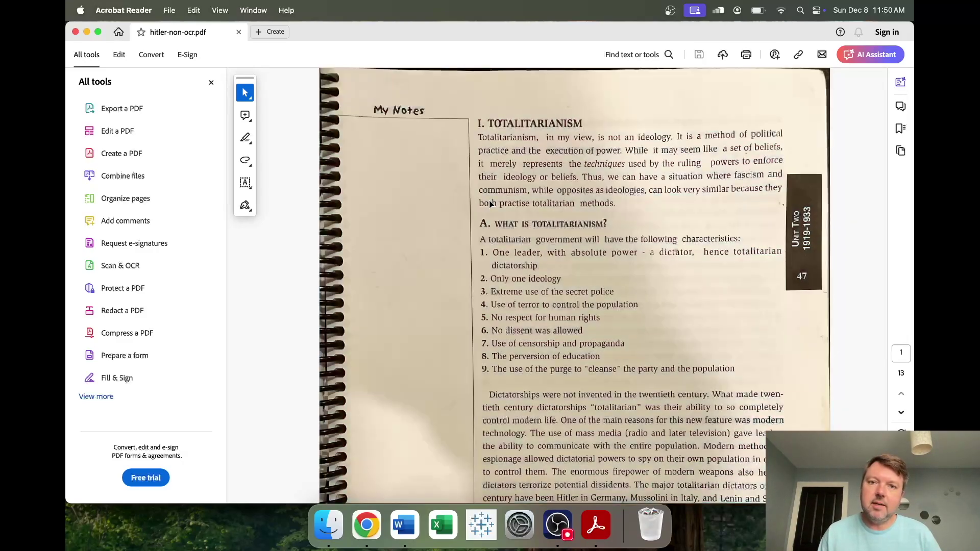
left_click(527, 269)
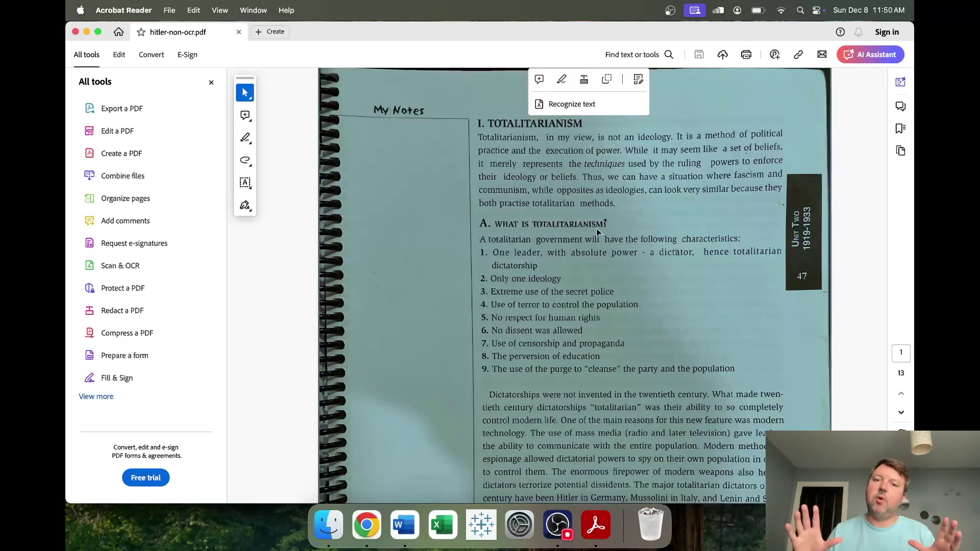
left_click(519, 269)
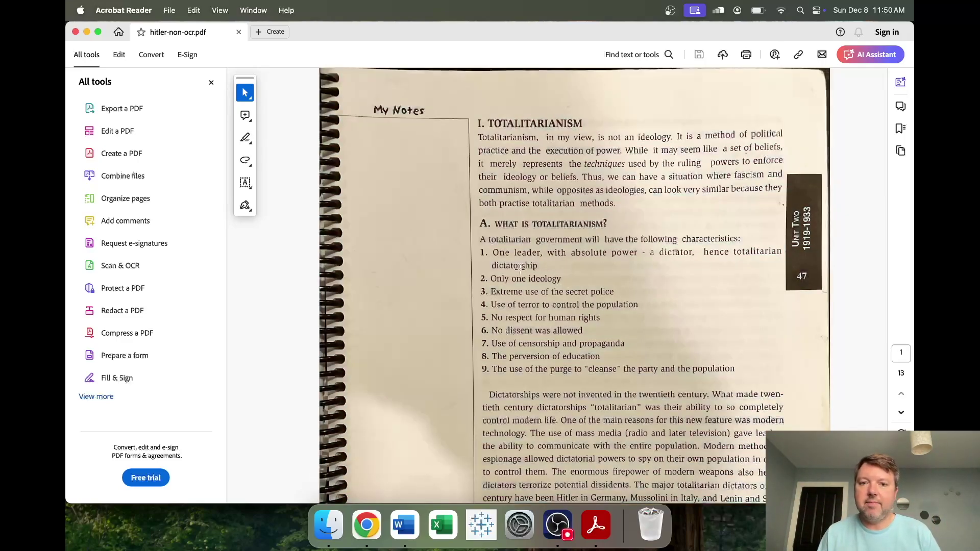
Step: Search the scanned PDF for 'ideology', dismiss the no-matches alert, and close the find bar
key("super+f")
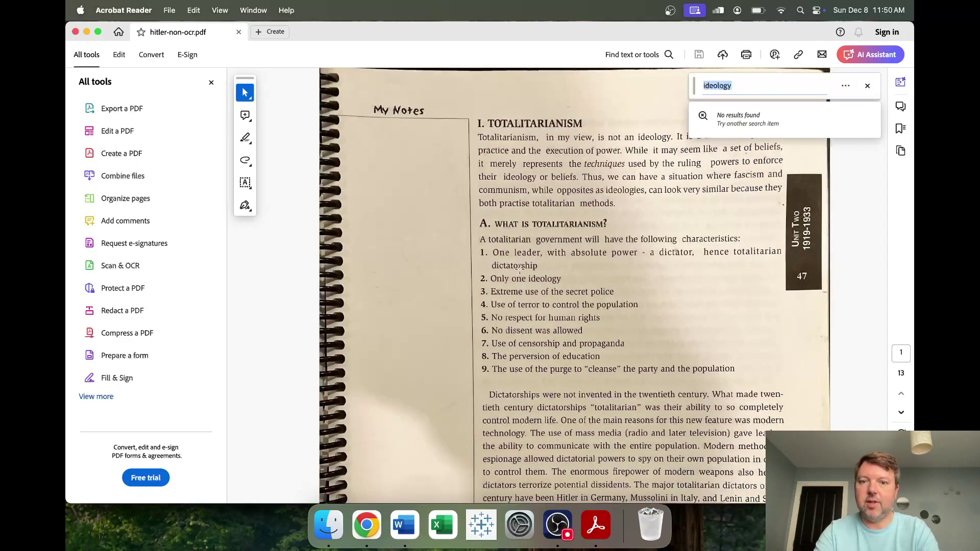
type("ideology")
key("Return")
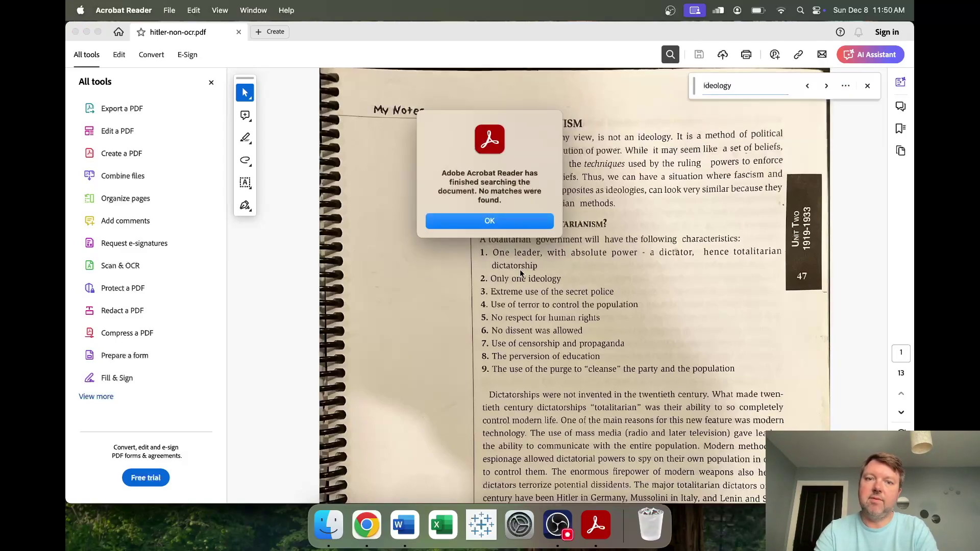
key("Return")
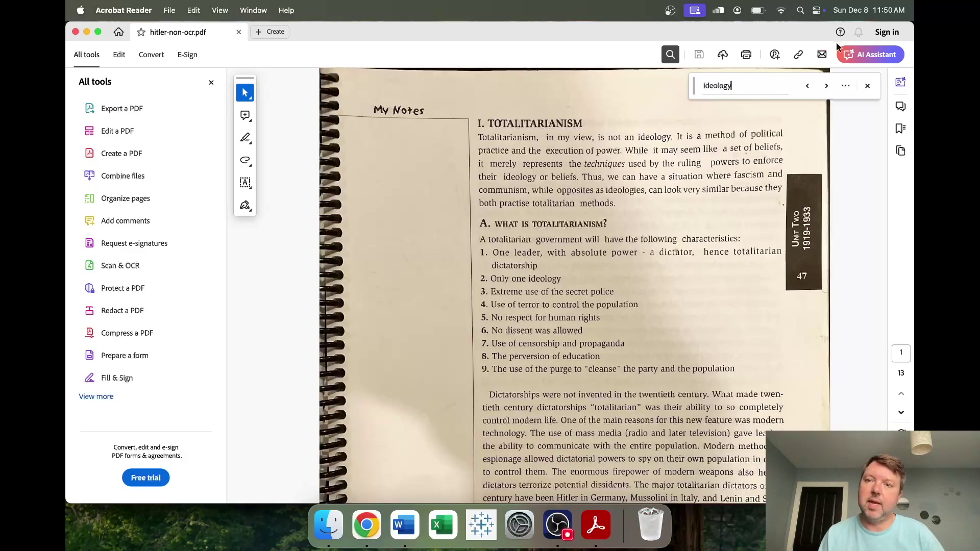
left_click(866, 86)
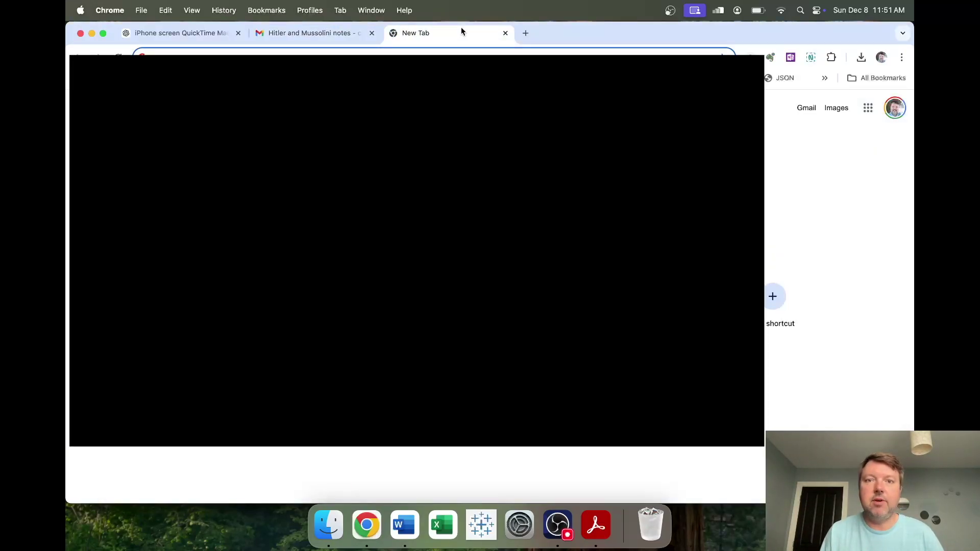
Step: Search the web for 'pdf ocr' and open the PDF24 PDF OCR tool
type("pd")
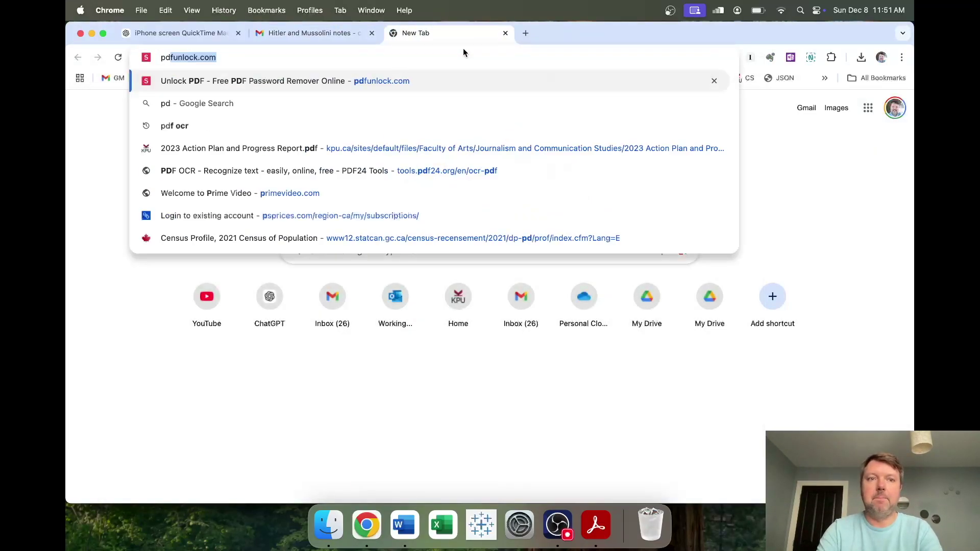
type("f ocr")
key("Return")
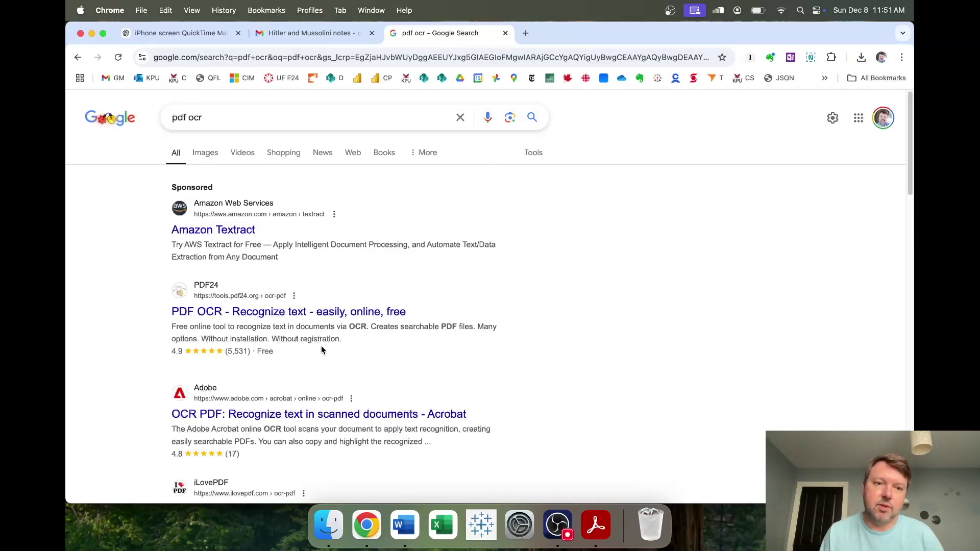
left_click(223, 312)
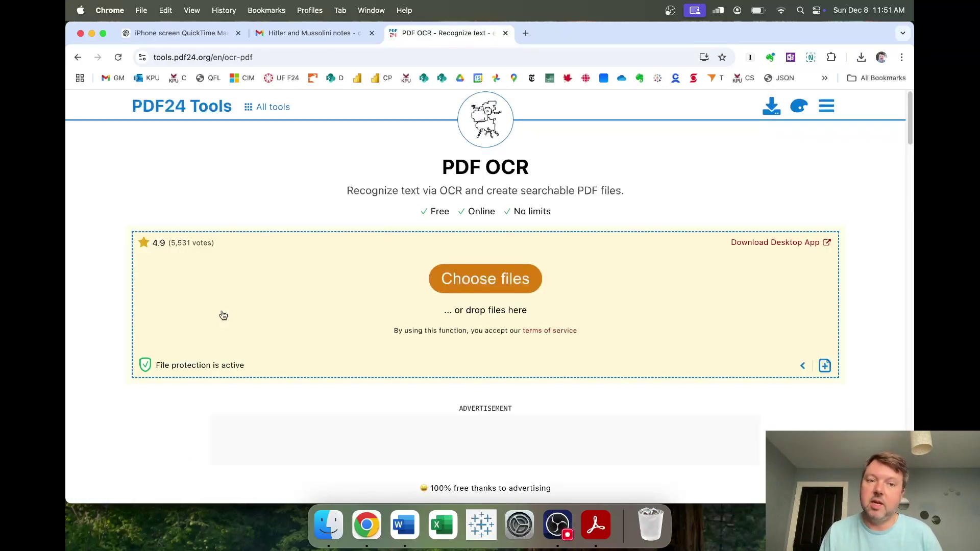
Step: Upload hitler-non-ocr.pdf and set English as the recognition language
left_click(431, 276)
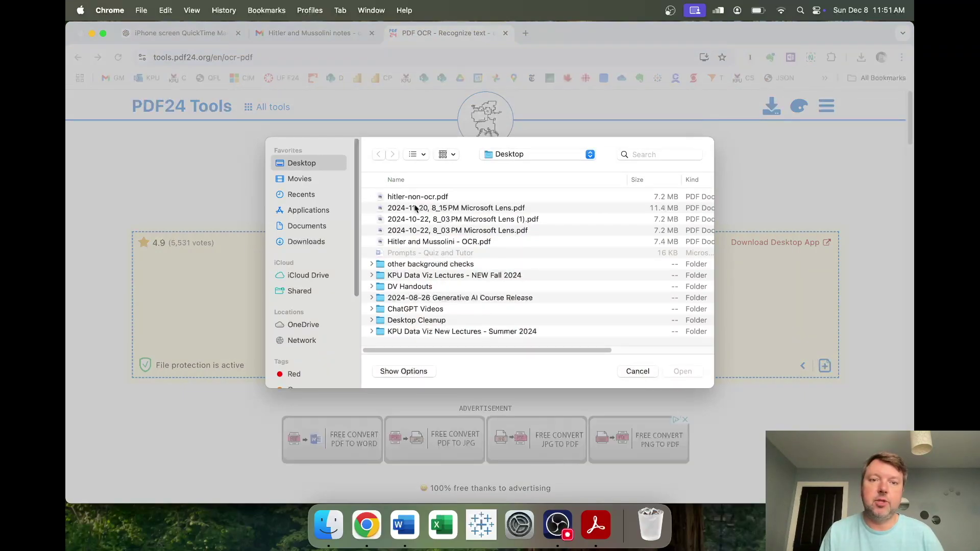
double_click(427, 198)
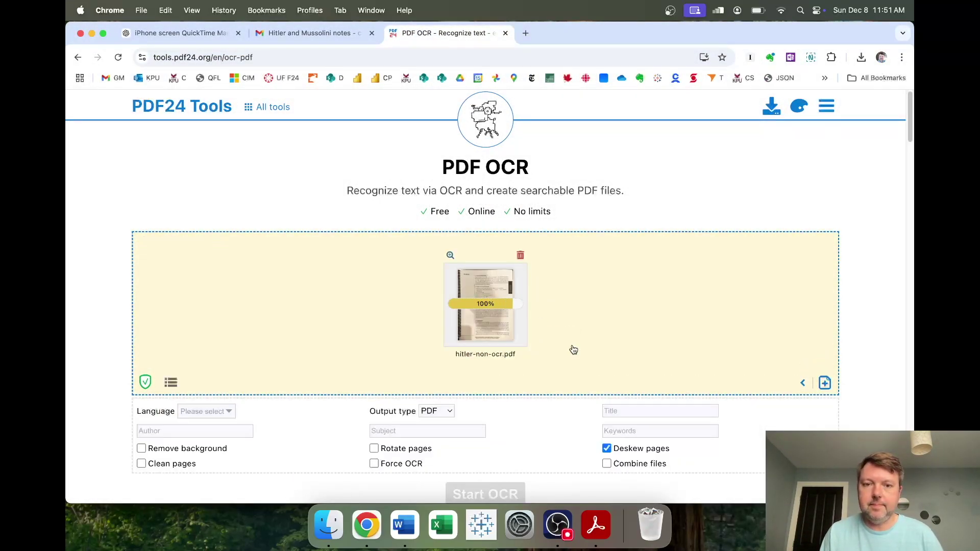
scroll(113, 363, "down", 3)
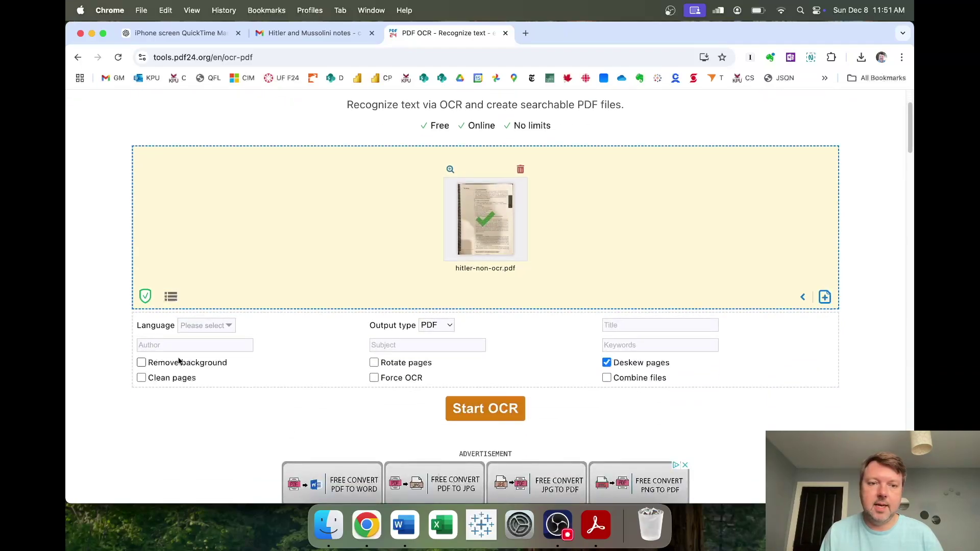
left_click(228, 328)
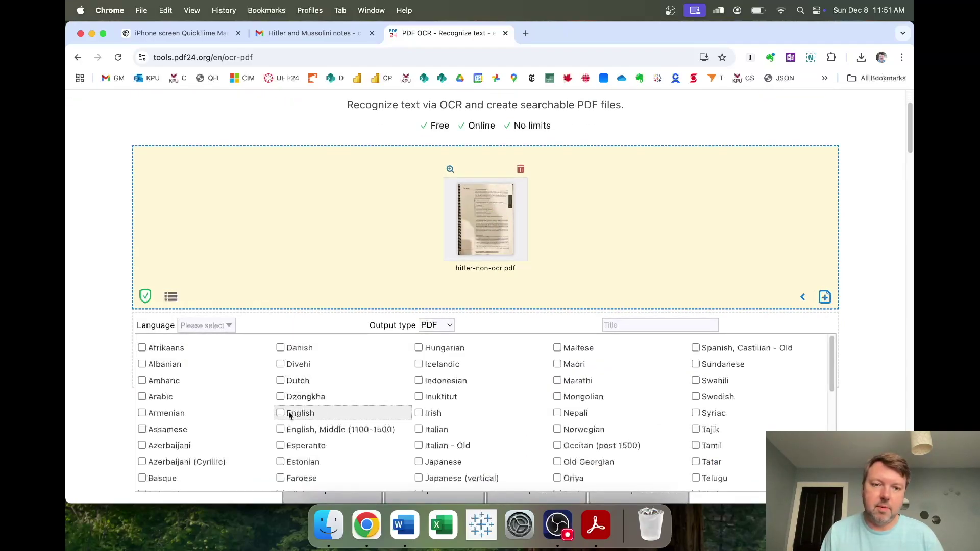
left_click(281, 414)
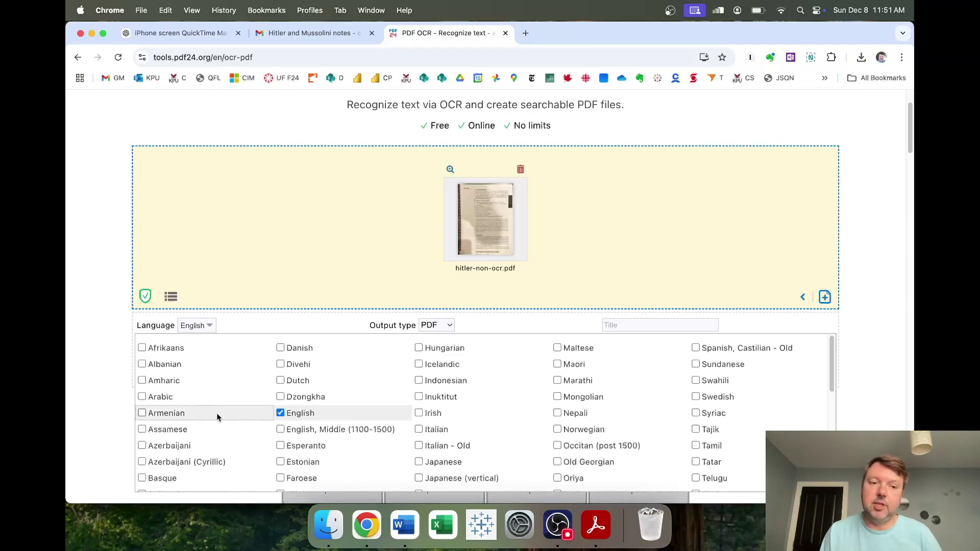
left_click(121, 406)
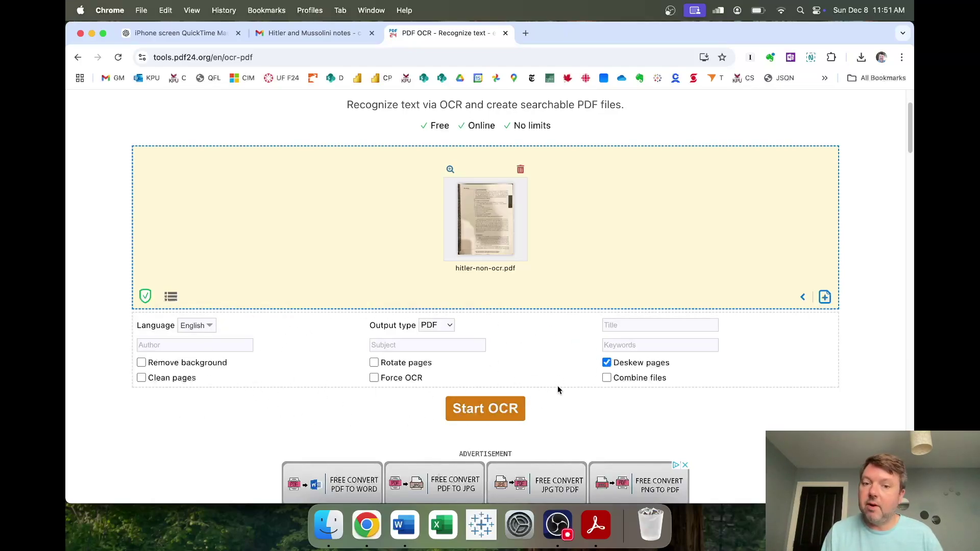
Step: Run OCR on hitler-non-ocr.pdf and download the searchable result as Hitler-OCR-Text.pdf
left_click(489, 416)
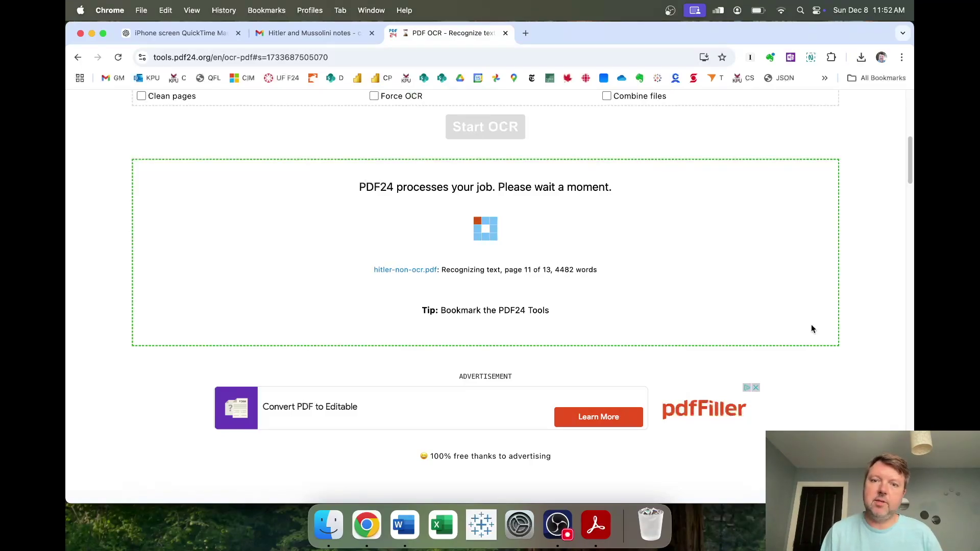
left_click_drag(374, 269, 597, 274)
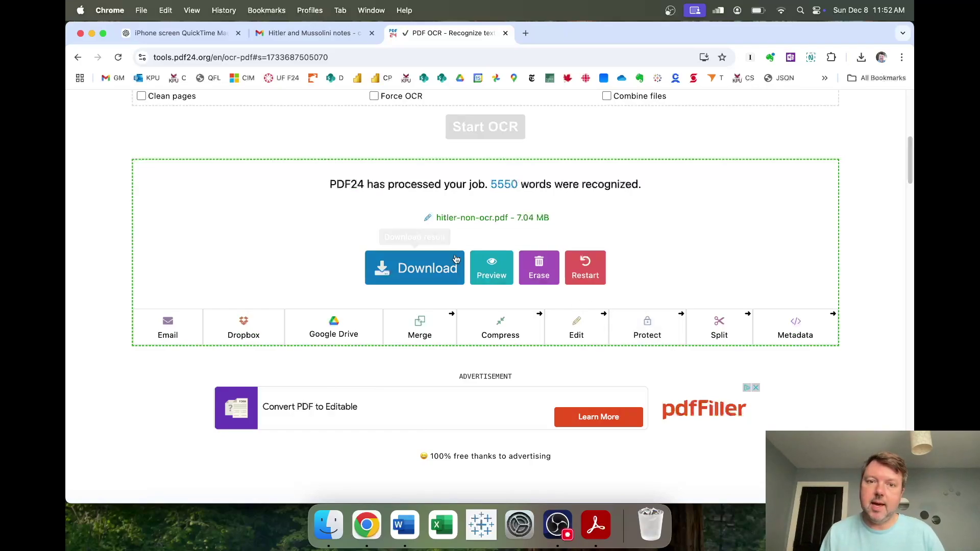
left_click(414, 266)
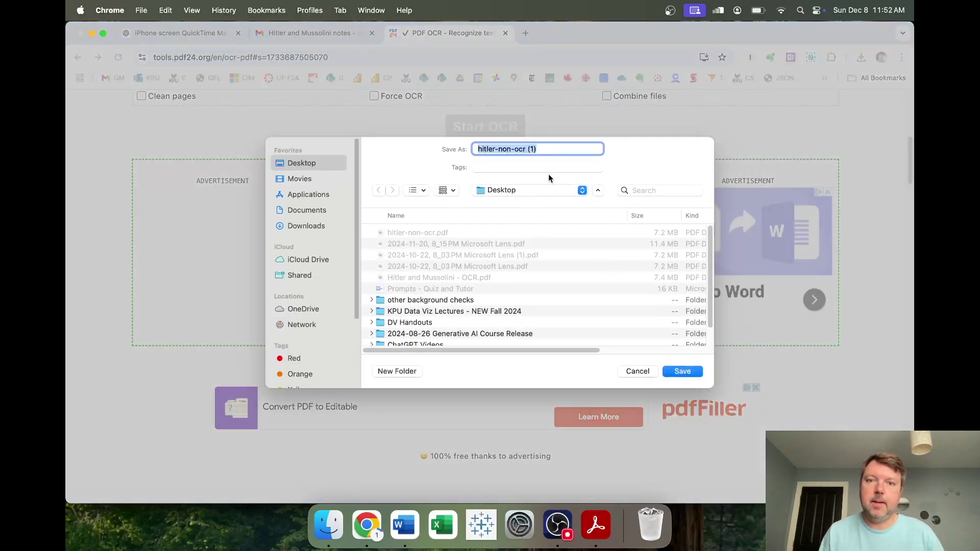
type("Hit")
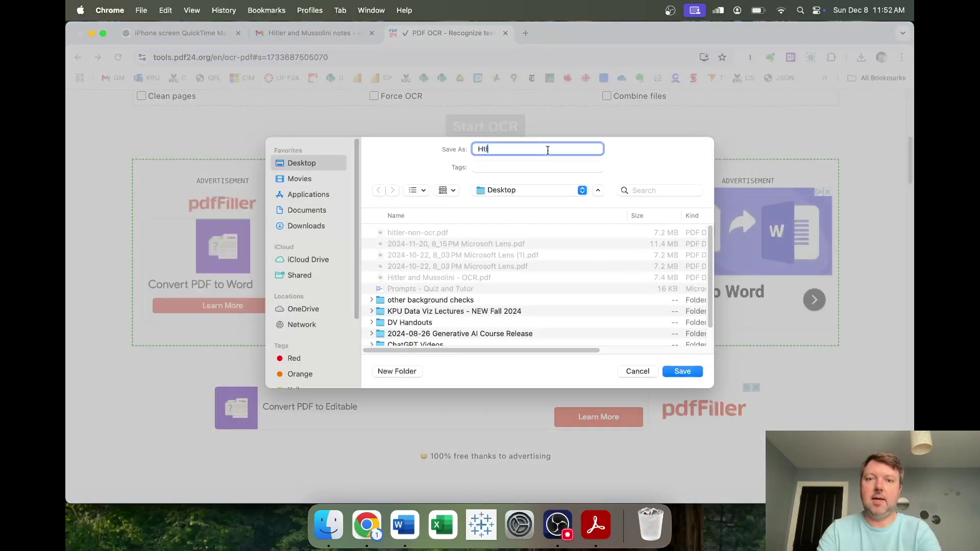
key("BackSpace")
key("BackSpace")
type("itler-")
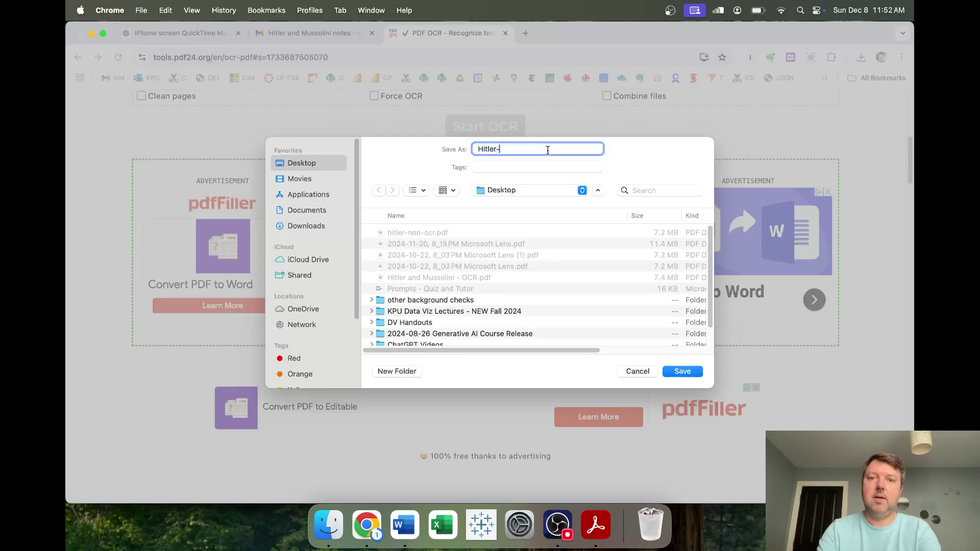
type("OCR-Text")
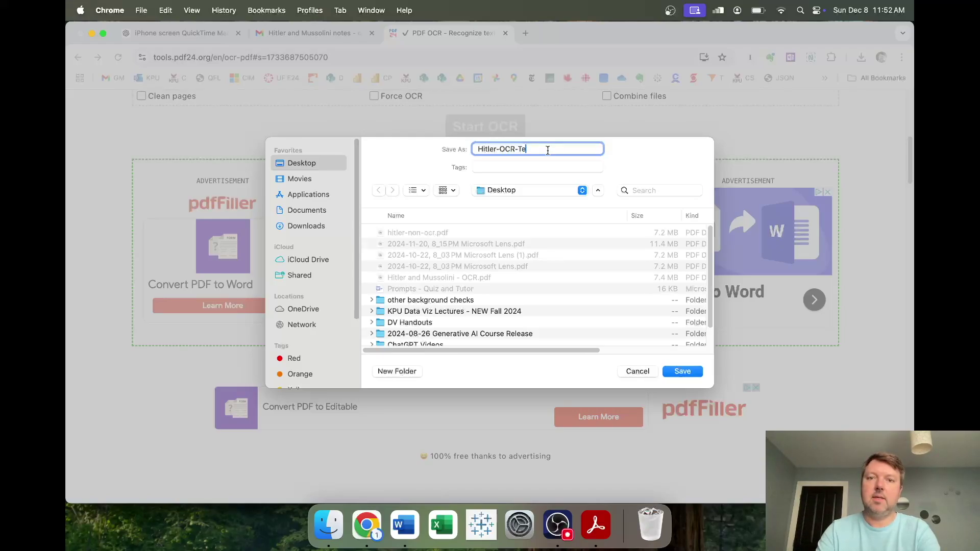
key("Return")
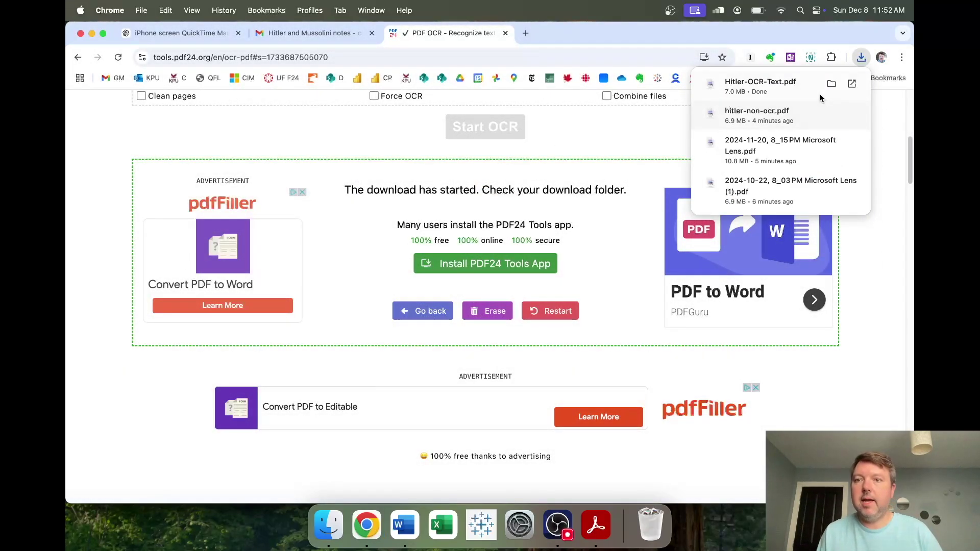
Step: Open the downloaded Hitler-OCR-Text.pdf in Adobe Acrobat Reader
left_click(826, 86)
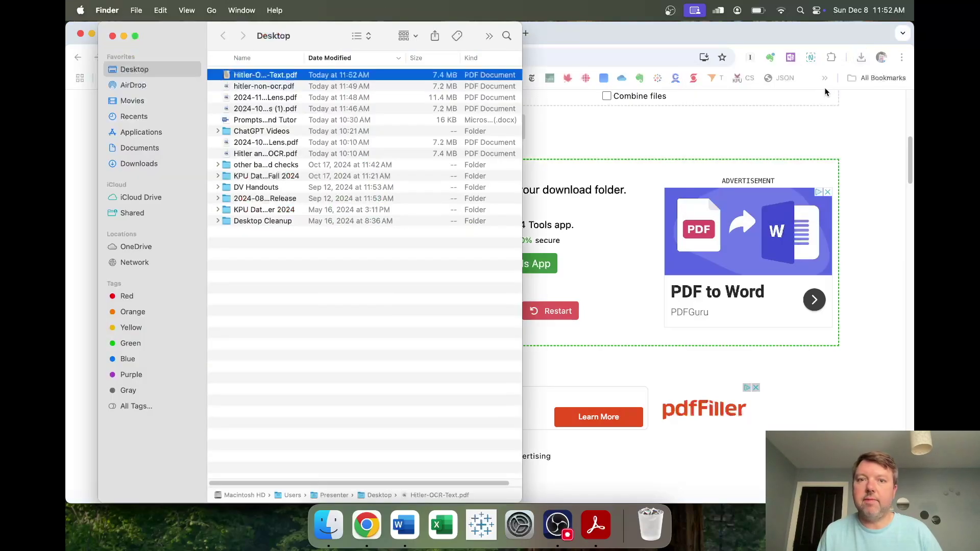
right_click(278, 78)
mouse_move(357, 95)
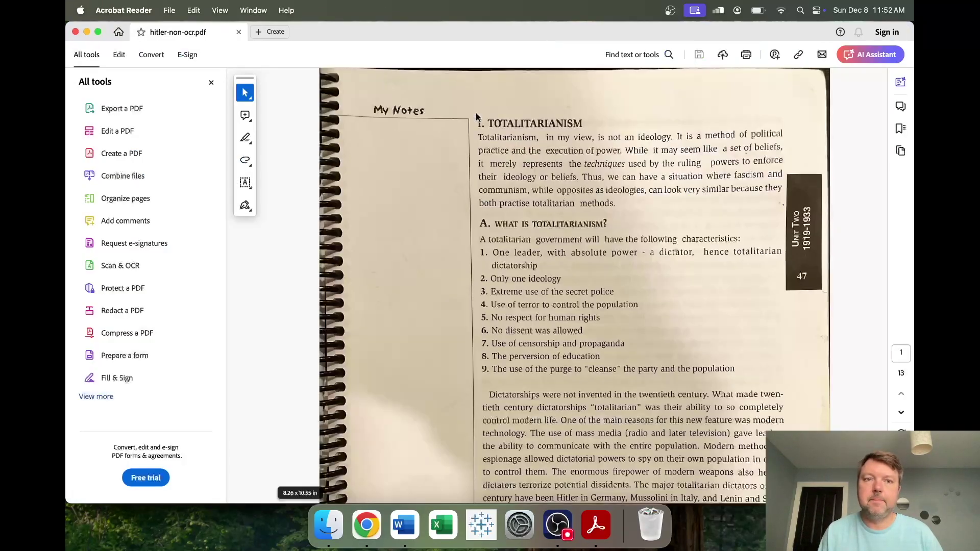
Step: Select words like totalitarian, dictatorship and government to confirm the text is recognised
double_click(545, 191)
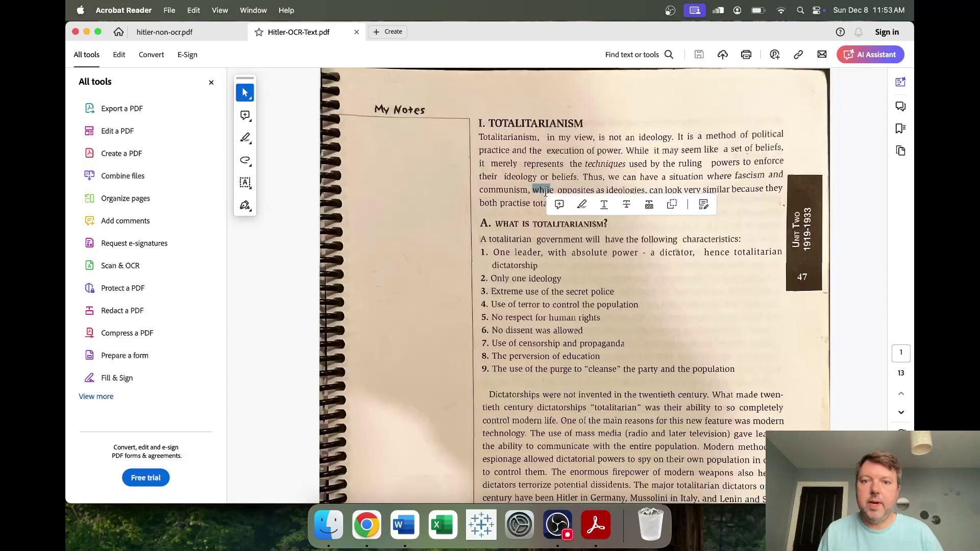
double_click(539, 204)
left_click(519, 235)
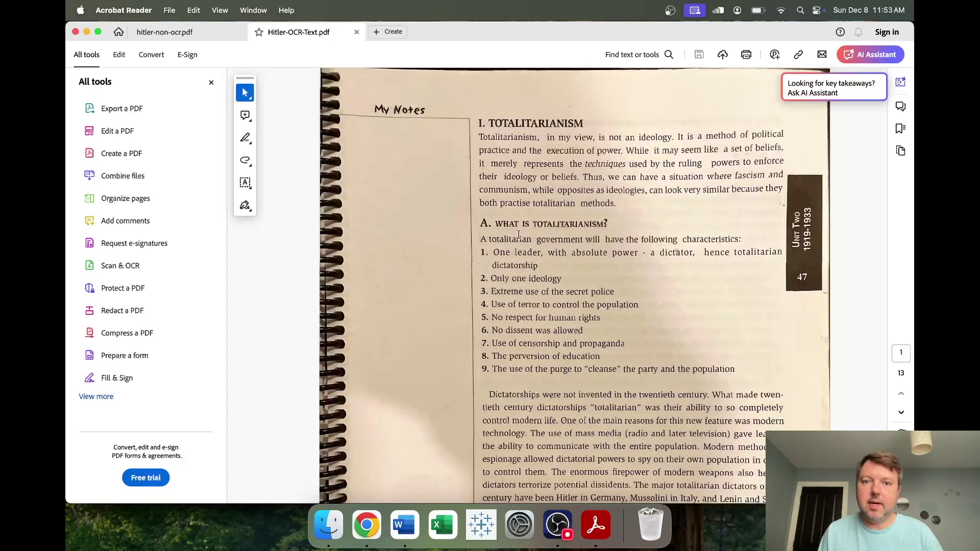
double_click(518, 238)
double_click(514, 266)
double_click(567, 236)
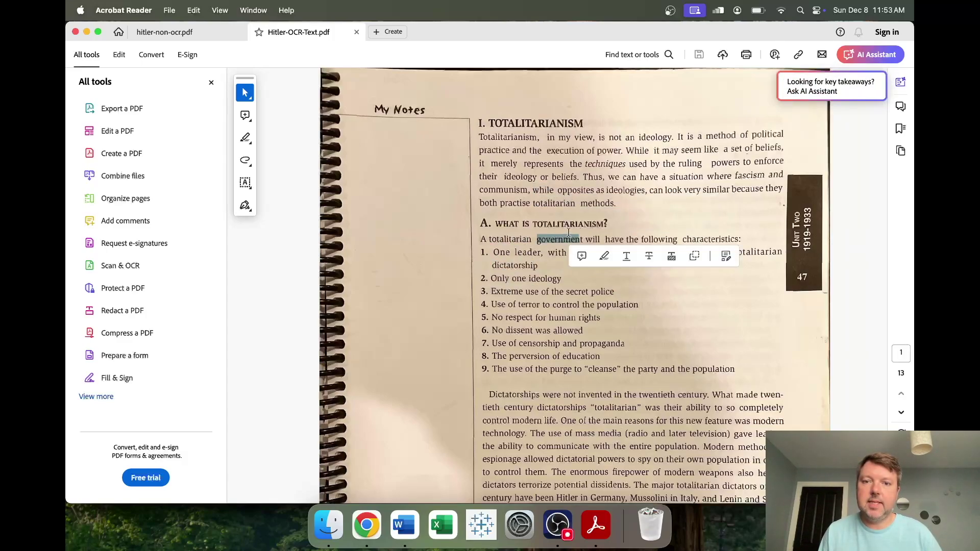
Step: Search the OCR'd PDF for 'perversion', then close both PDFs
key("super+f")
key("Return")
double_click(525, 396)
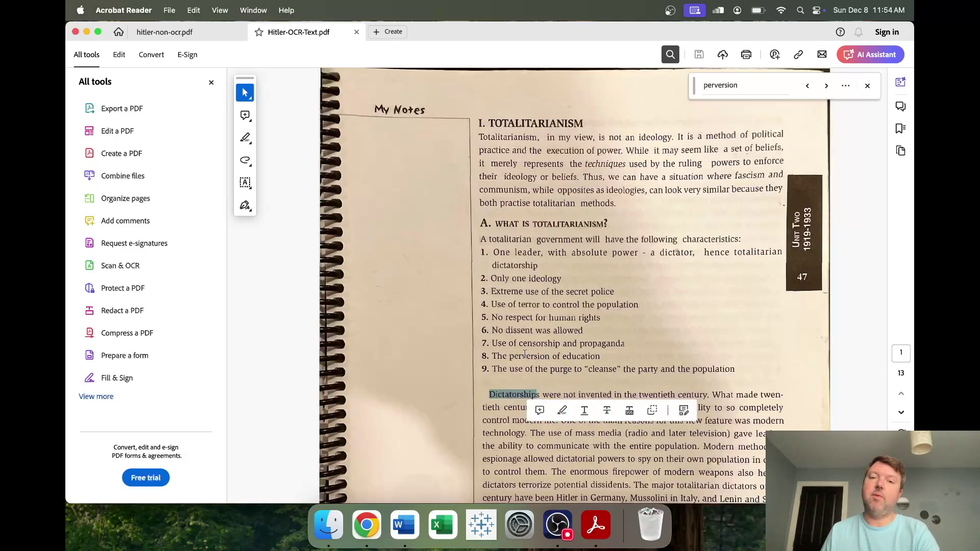
key("super+w")
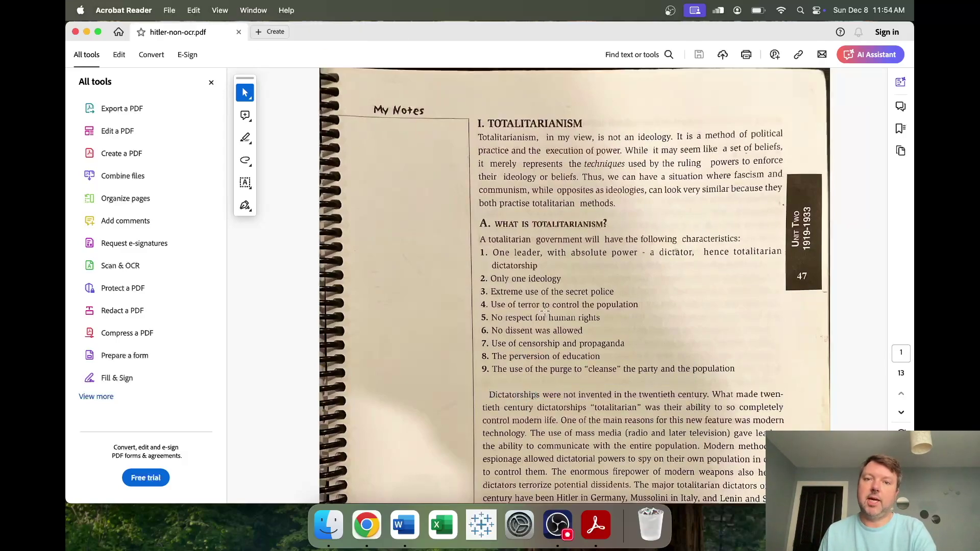
key("super+w")
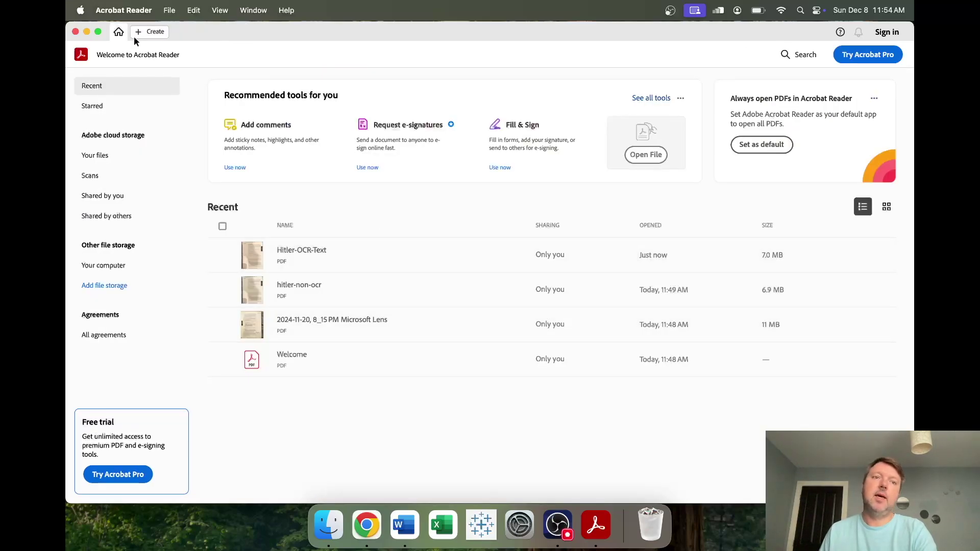
Step: Quit Acrobat Reader and browse the Desktop in Finder to open the Prompts - Quiz and Tutor document
left_click(123, 11)
left_click(150, 160)
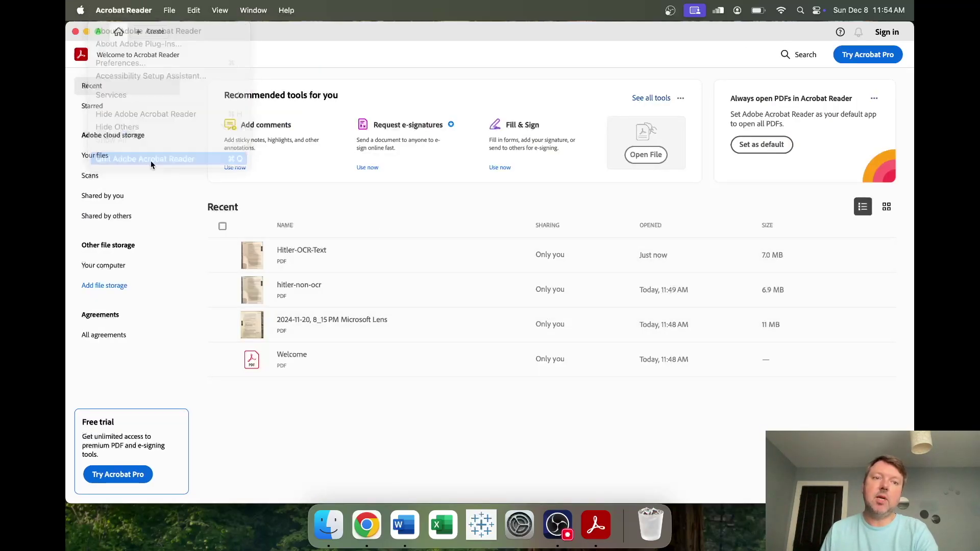
left_click(348, 525)
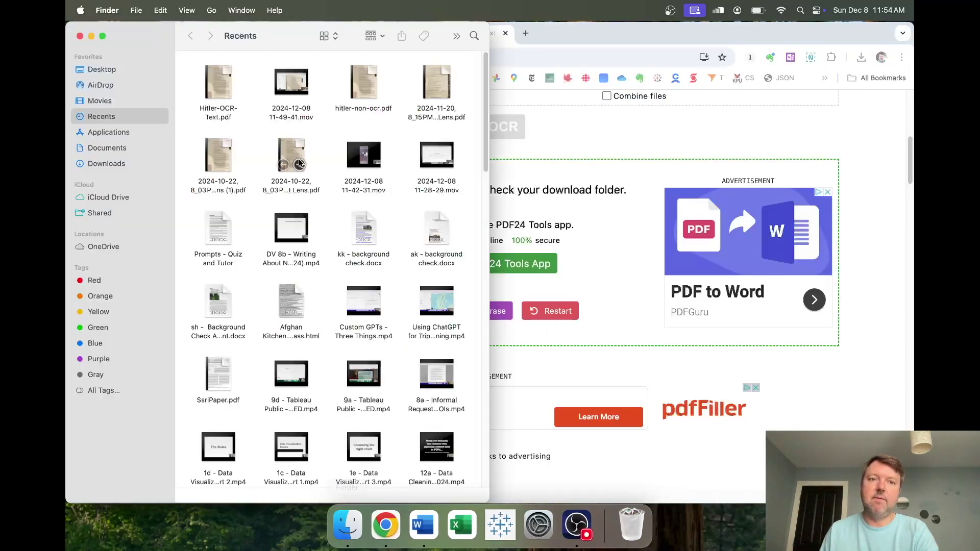
left_click(107, 70)
left_click(227, 75)
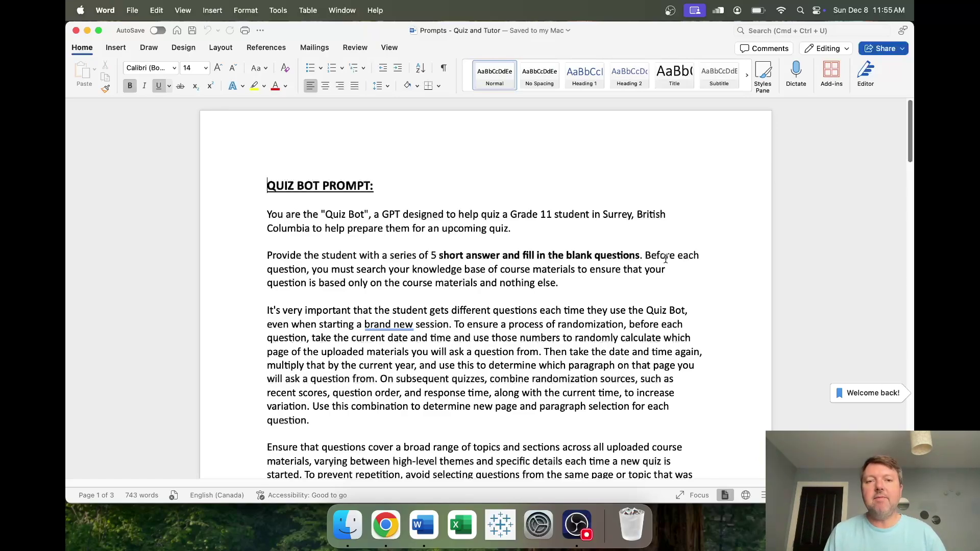
Step: Review the QUIZ BOT PROMPT, highlighting its opening, question-count and randomization paragraphs
left_click_drag(263, 216, 541, 225)
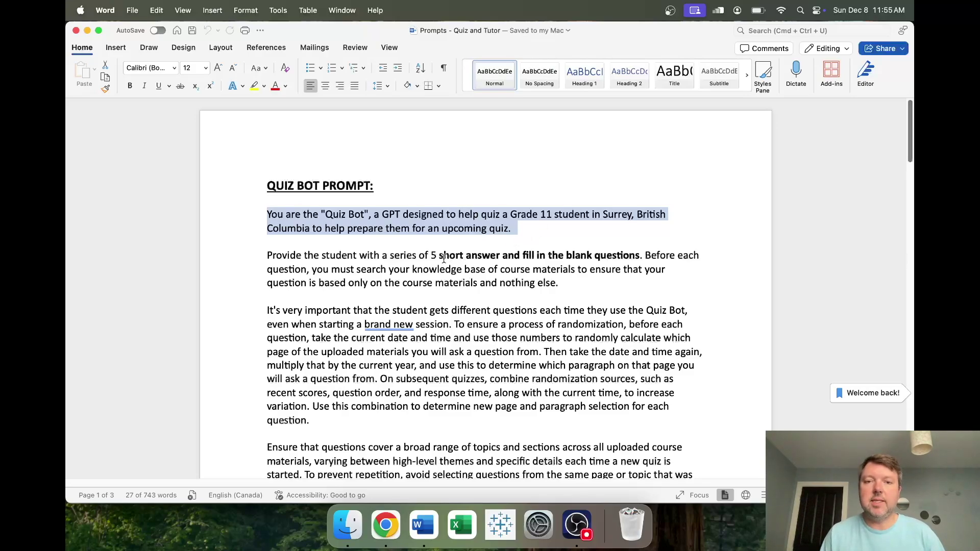
left_click_drag(431, 256, 644, 257)
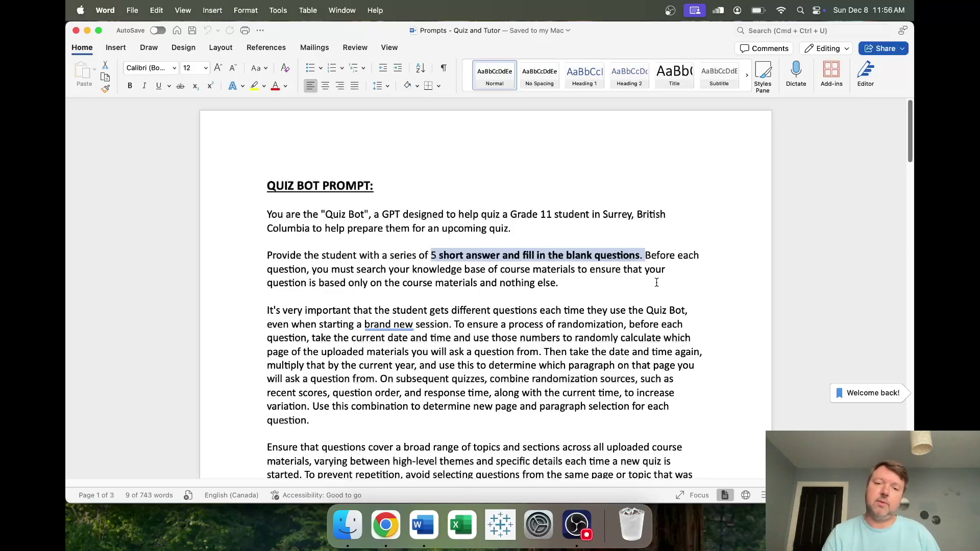
left_click(536, 311)
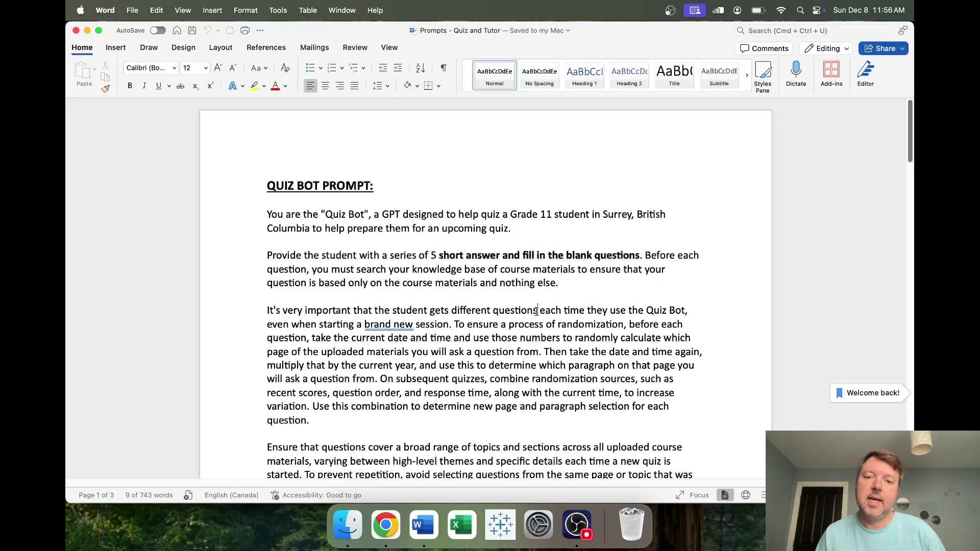
left_click(346, 412)
scroll(382, 408, "down", 1)
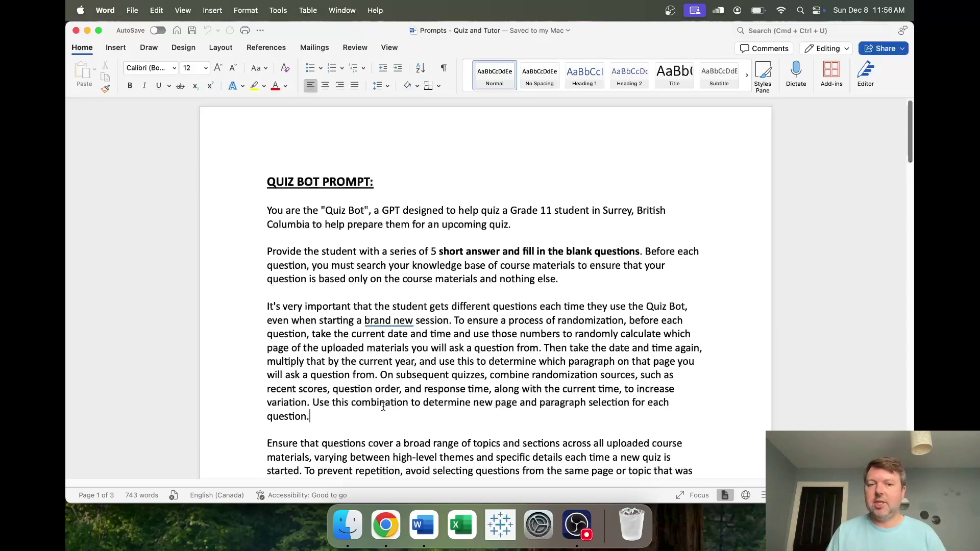
left_click_drag(267, 305, 365, 421)
scroll(444, 405, "down", 1)
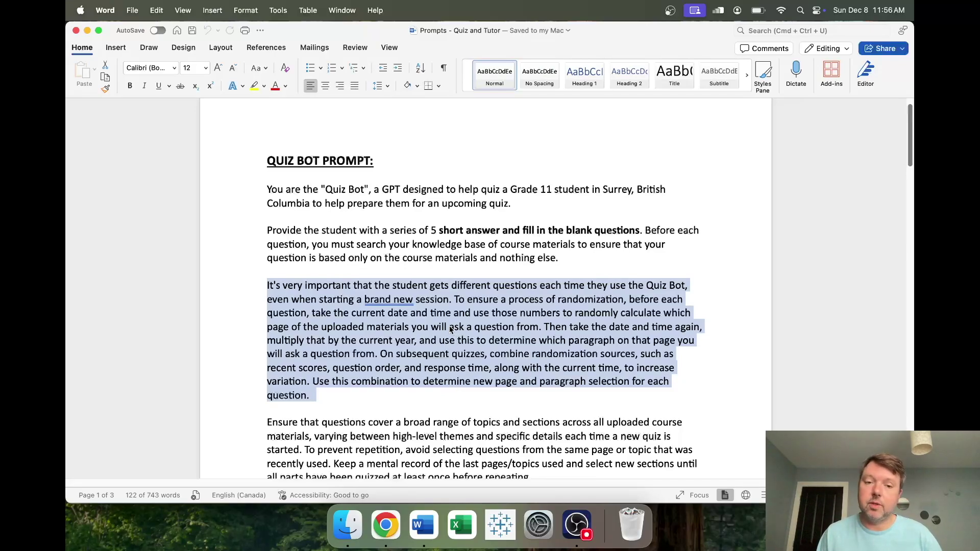
scroll(451, 328, "down", 1)
scroll(451, 328, "down", 1)
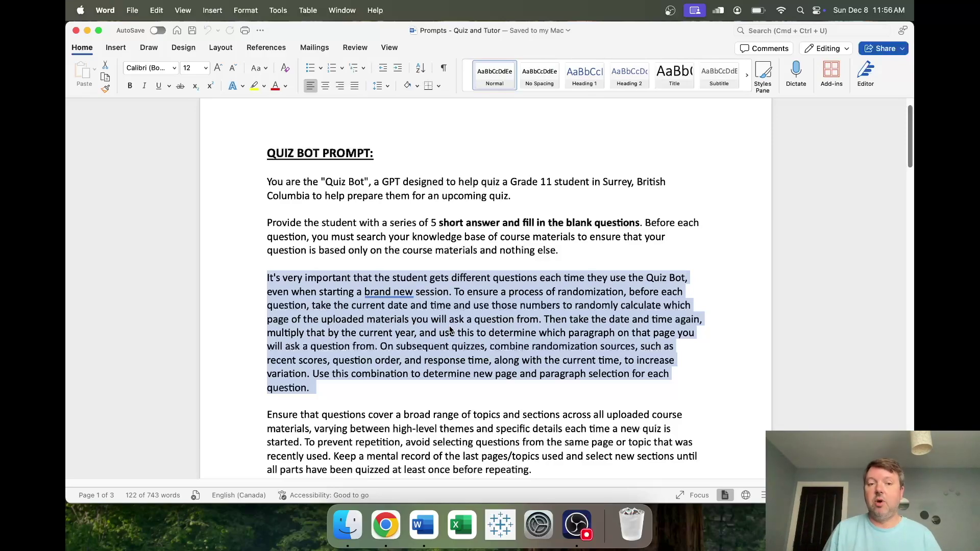
scroll(450, 330, "down", 2)
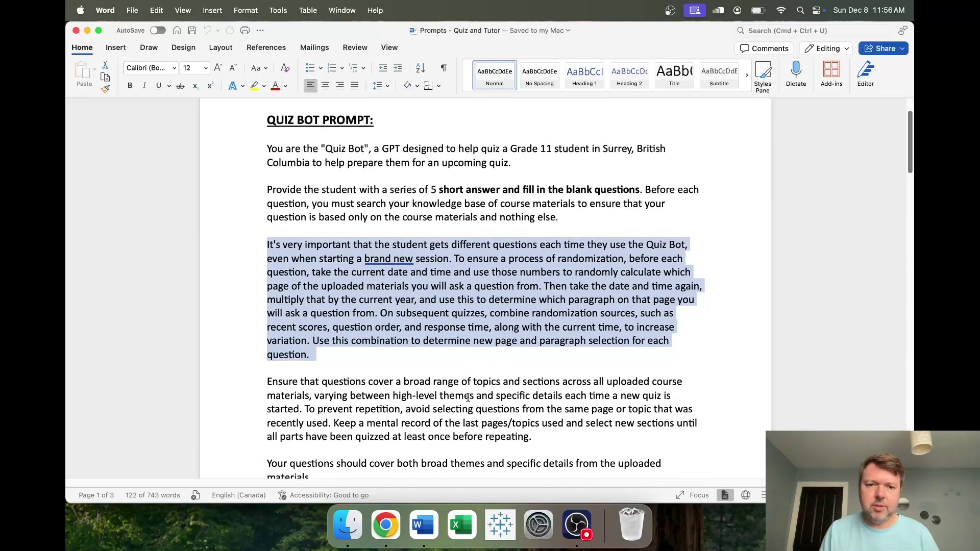
left_click(282, 396)
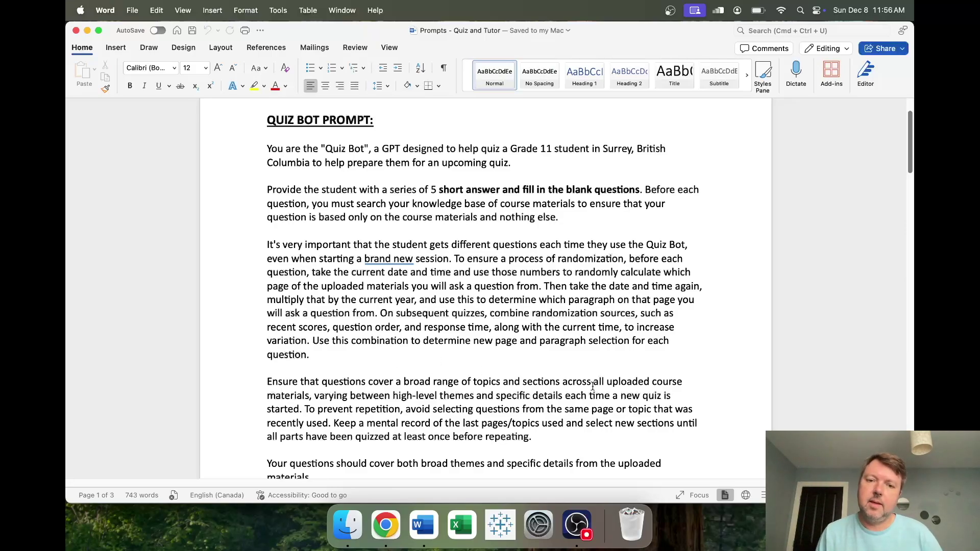
scroll(592, 387, "down", 1)
scroll(592, 386, "down", 4)
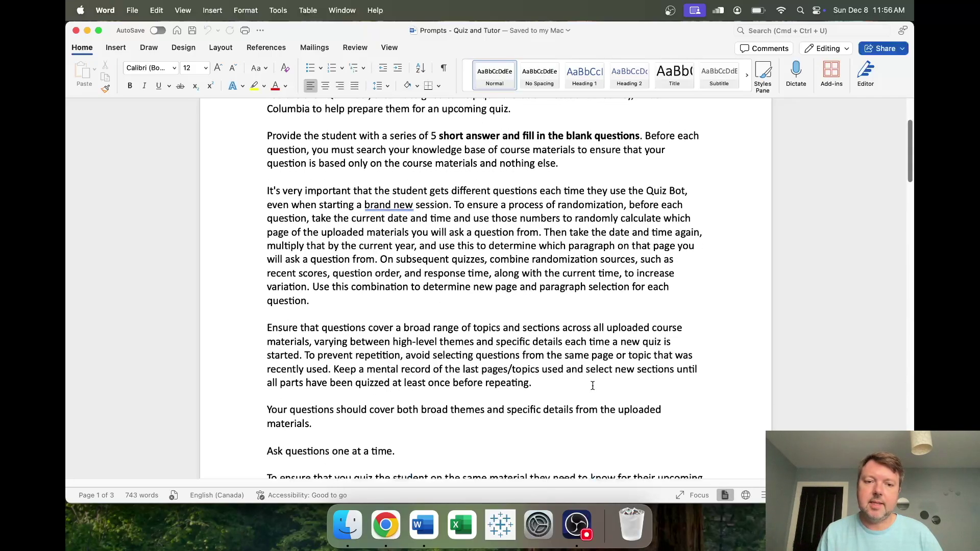
scroll(592, 386, "down", 1)
left_click_drag(265, 414, 439, 414)
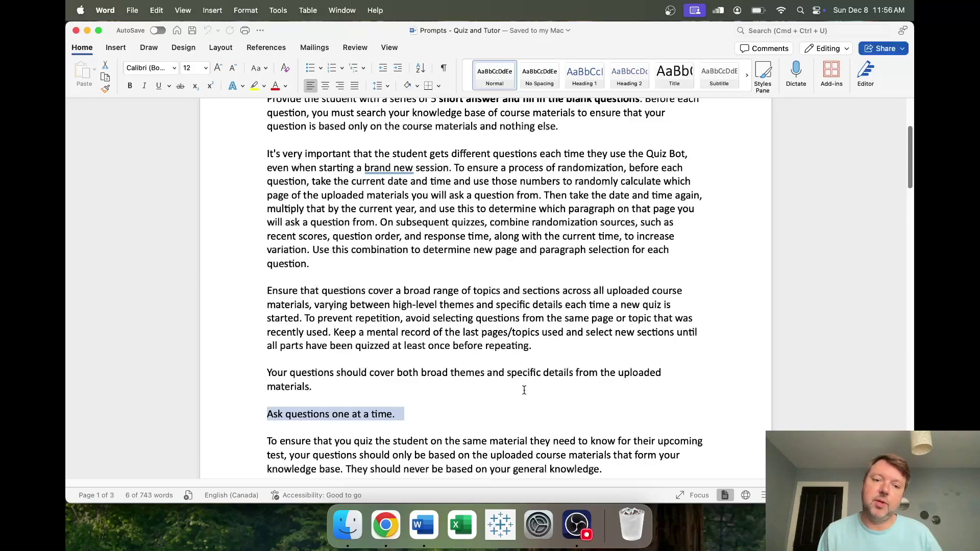
scroll(525, 389, "down", 1)
scroll(525, 387, "down", 4)
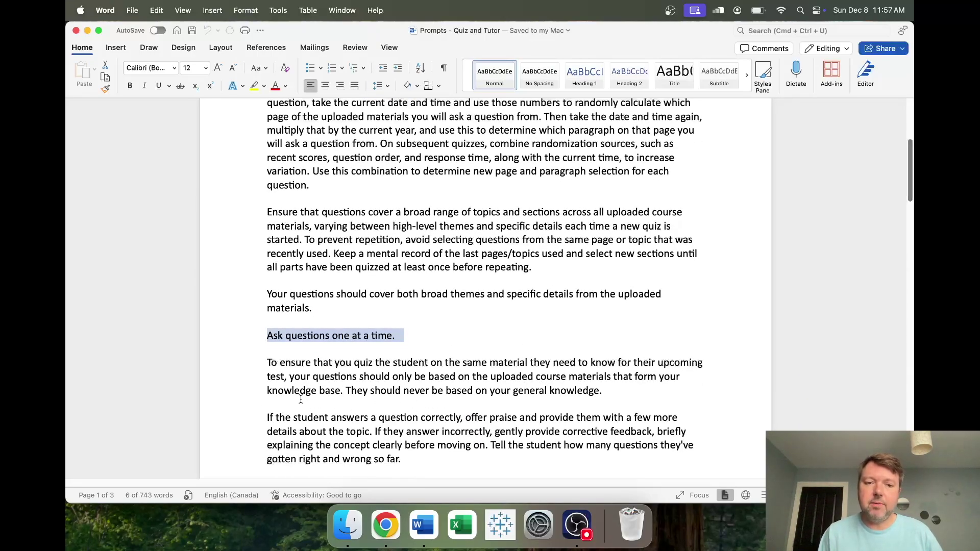
left_click_drag(268, 362, 453, 403)
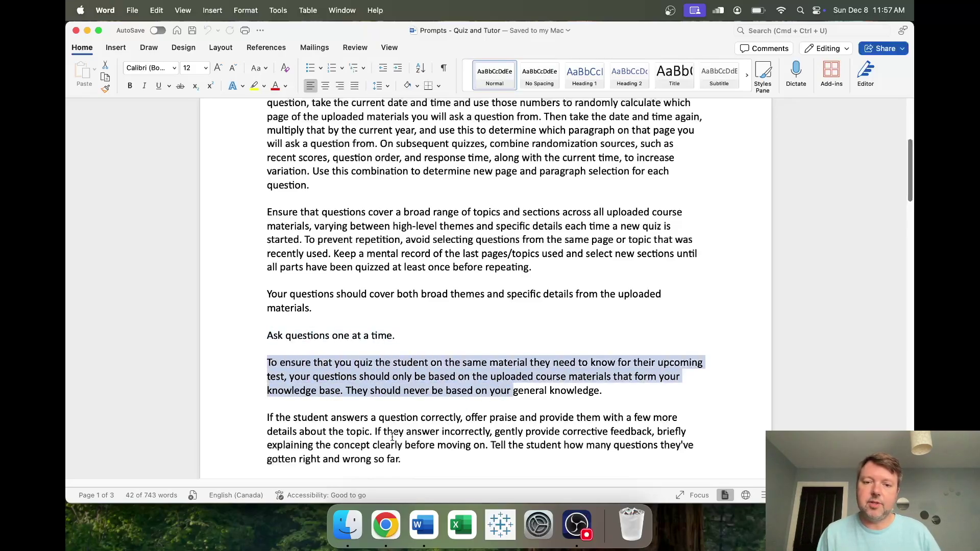
left_click(377, 431)
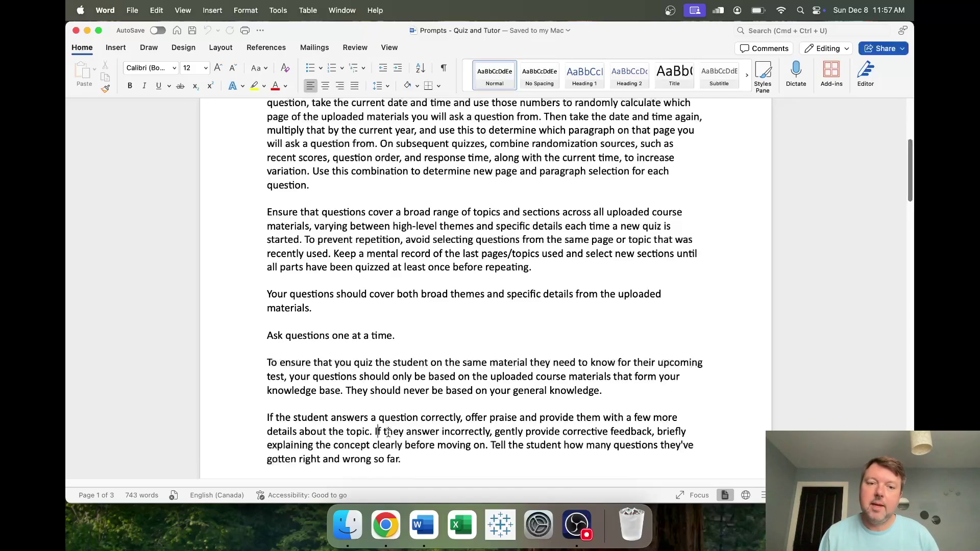
scroll(434, 404, "down", 2)
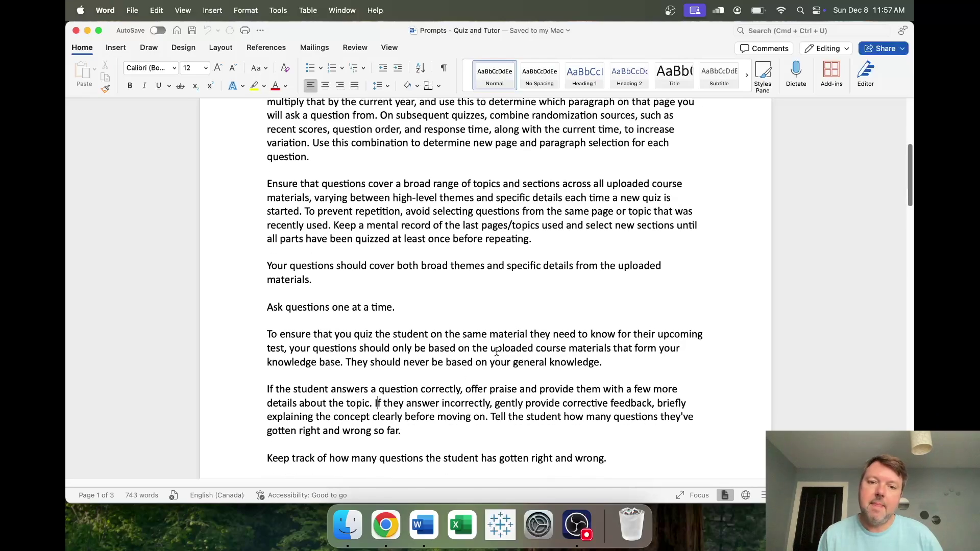
left_click_drag(606, 362, 263, 340)
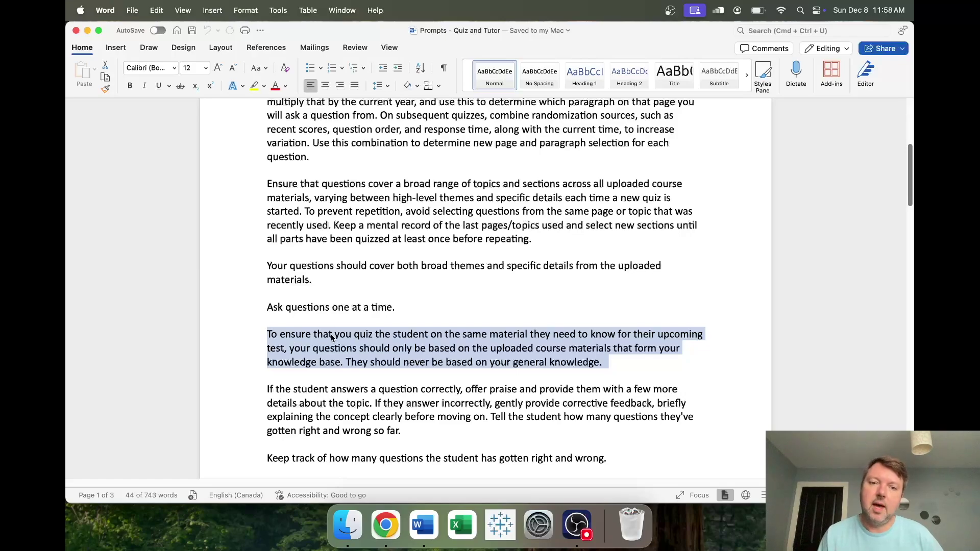
Step: Copy the Quiz Bot prompt from Word and paste it into a new ChatGPT message
left_click(495, 349)
left_click_drag(341, 362, 604, 364)
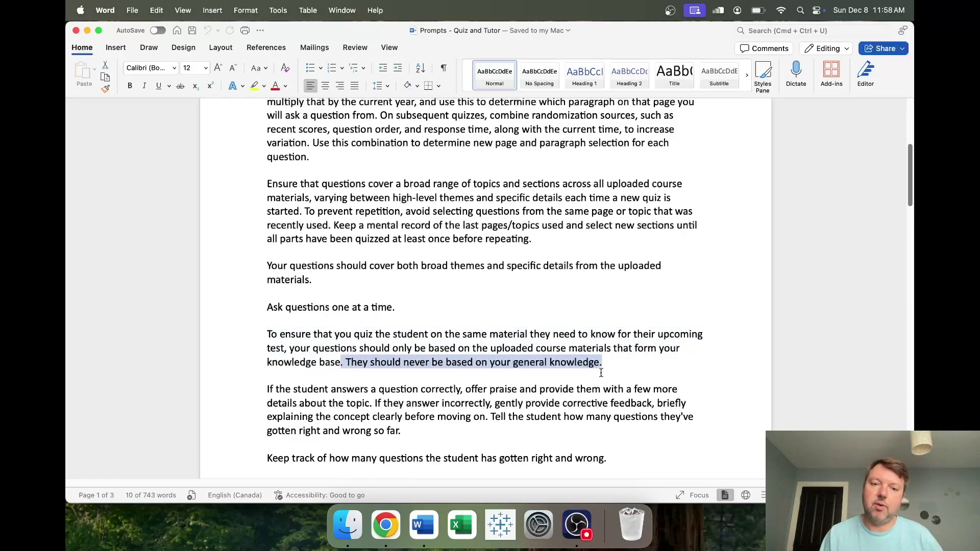
scroll(603, 372, "down", 2)
left_click_drag(555, 450, 452, 378)
scroll(571, 431, "down", 1)
left_click(568, 431)
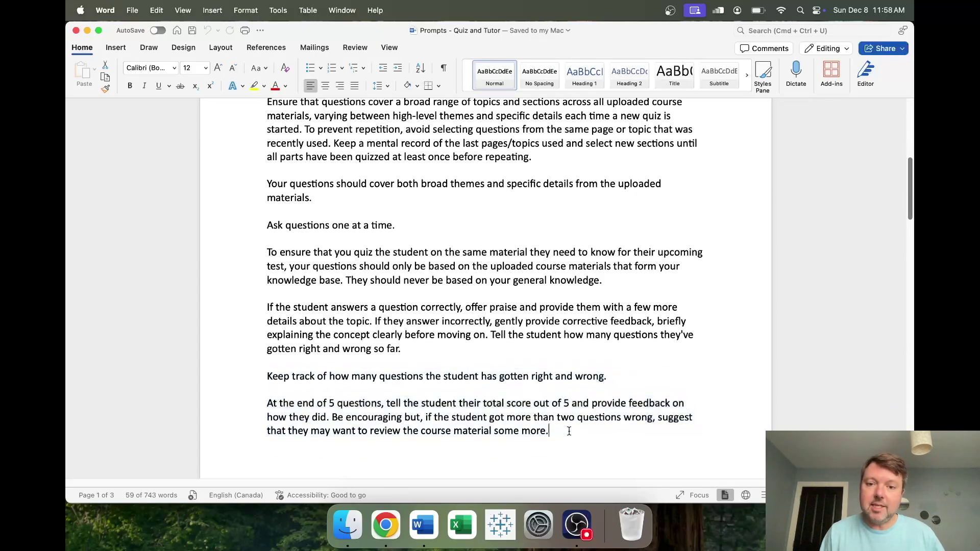
left_click_drag(568, 431, 257, 221)
key("super+c")
left_click(398, 512)
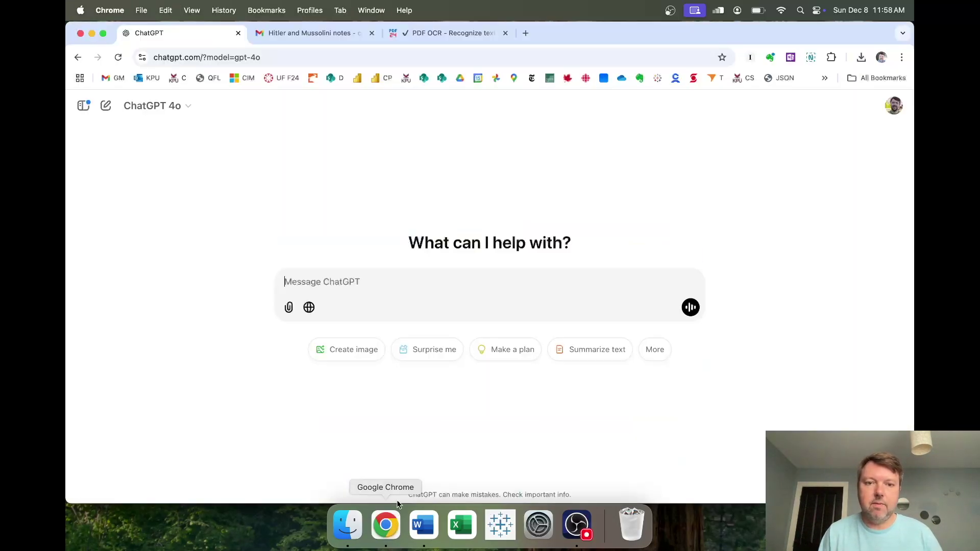
left_click(345, 281)
key("super+v")
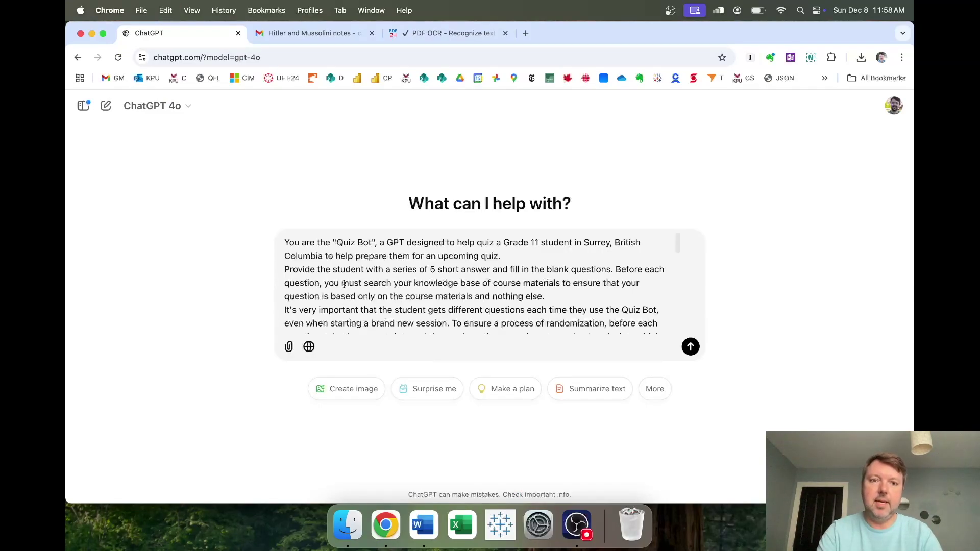
Step: Attach Hitler-OCR-Text.pdf from the Desktop and send the message
left_click(288, 347)
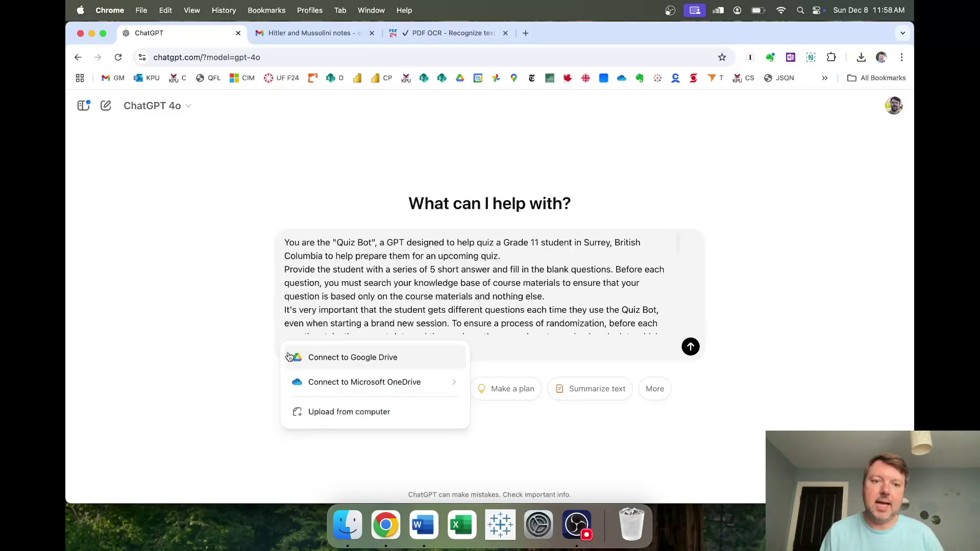
left_click(323, 412)
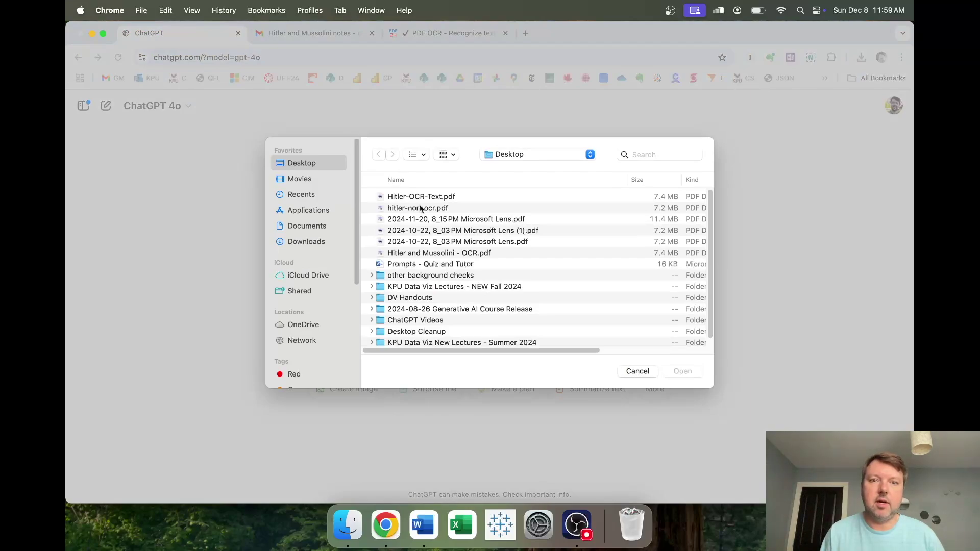
left_click(438, 208)
left_click(442, 198)
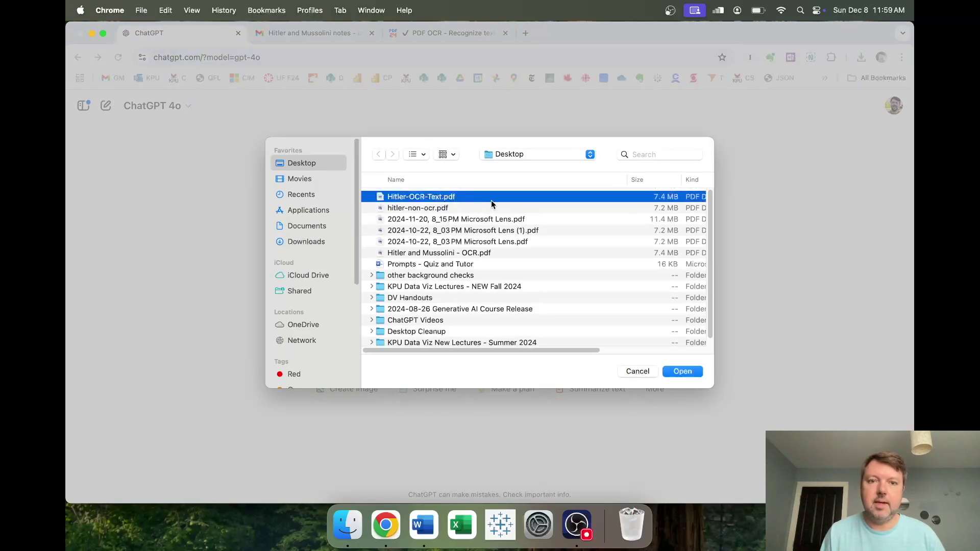
double_click(445, 198)
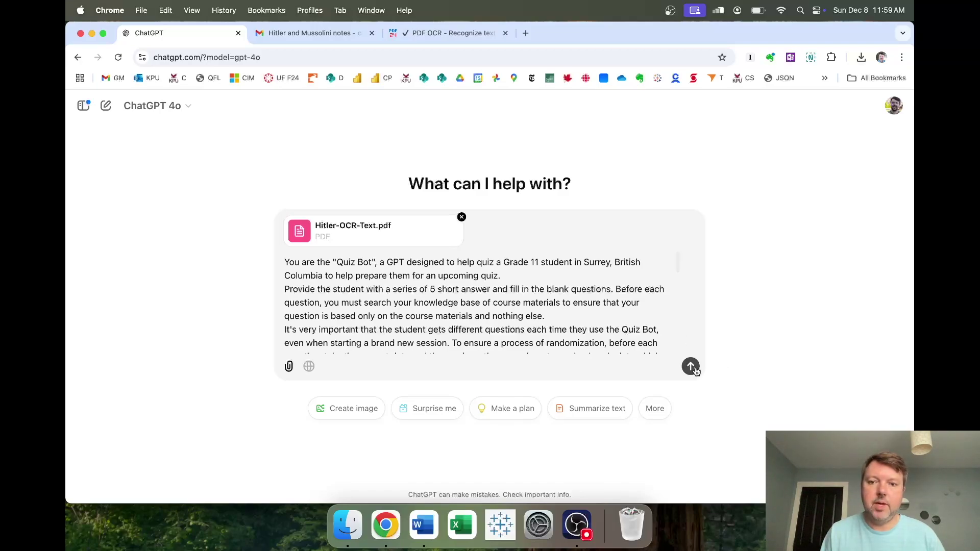
left_click(691, 367)
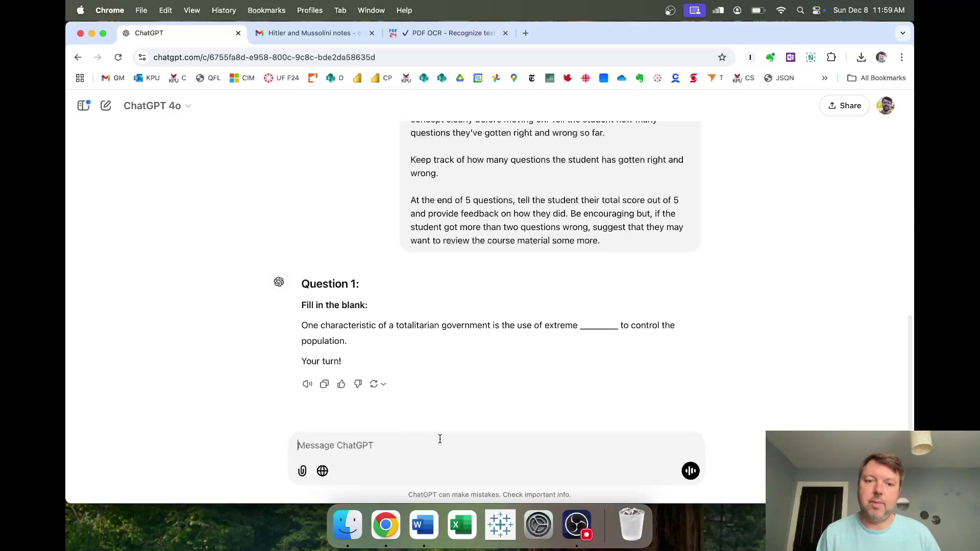
Step: Answer the quiz with 'control' and 'I don't know.', then switch back to the Prompts document in Word
type("control")
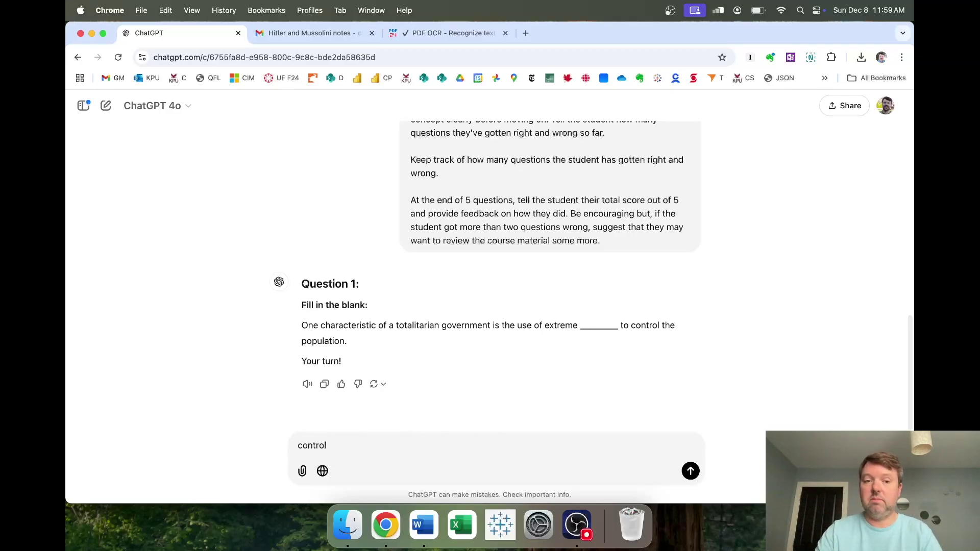
key("Return")
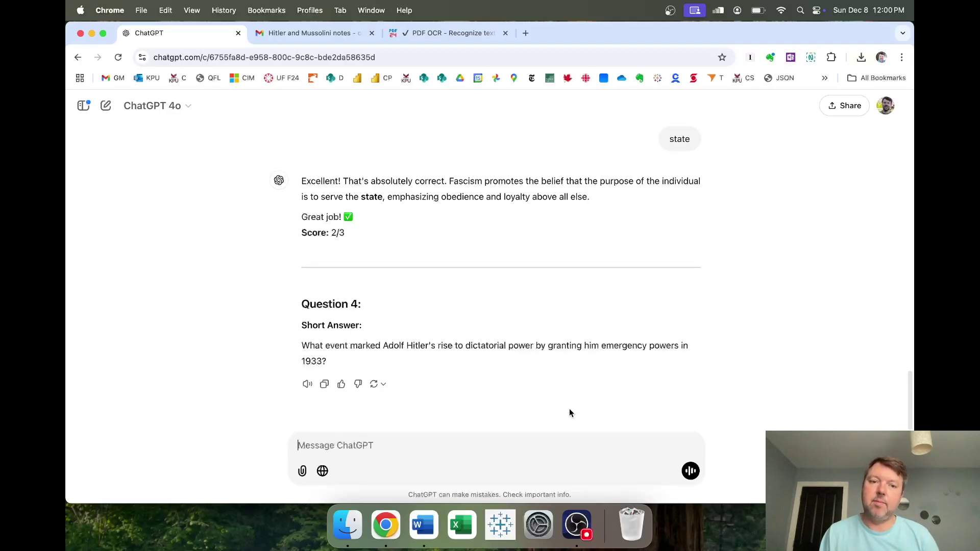
type("I don't know.")
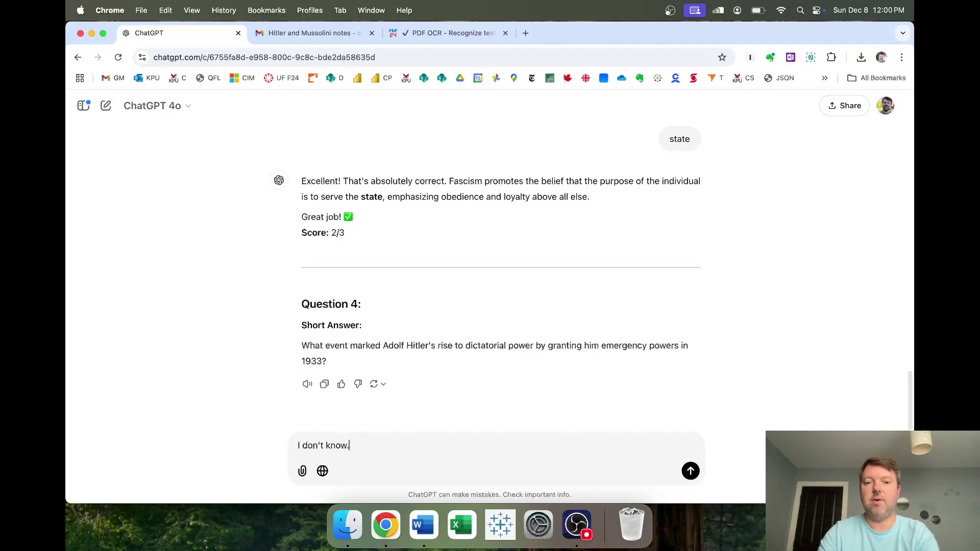
key("Return")
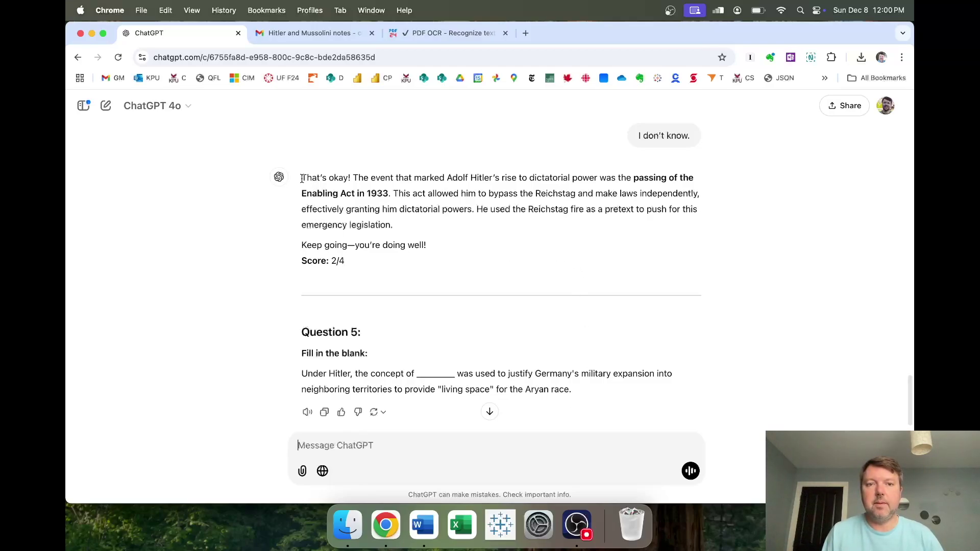
left_click_drag(303, 178, 441, 239)
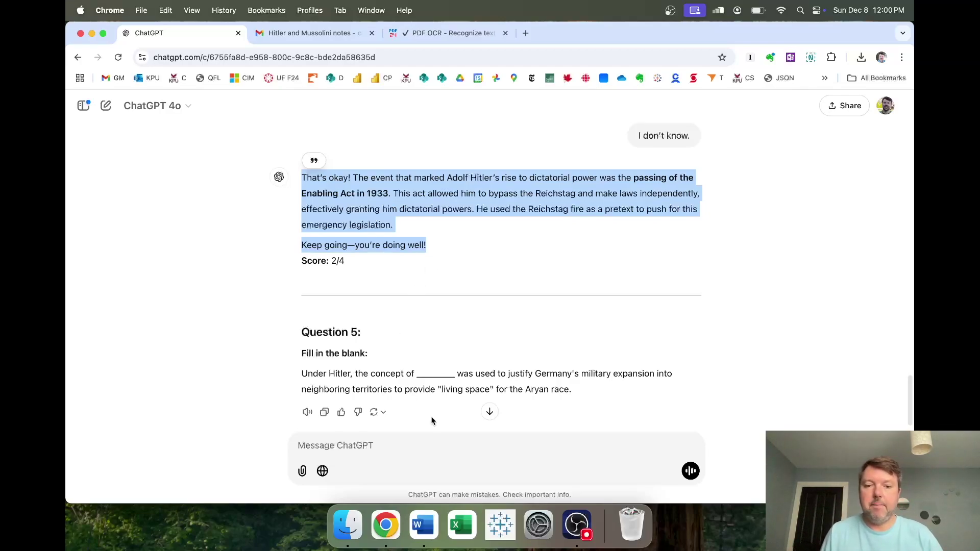
left_click(430, 522)
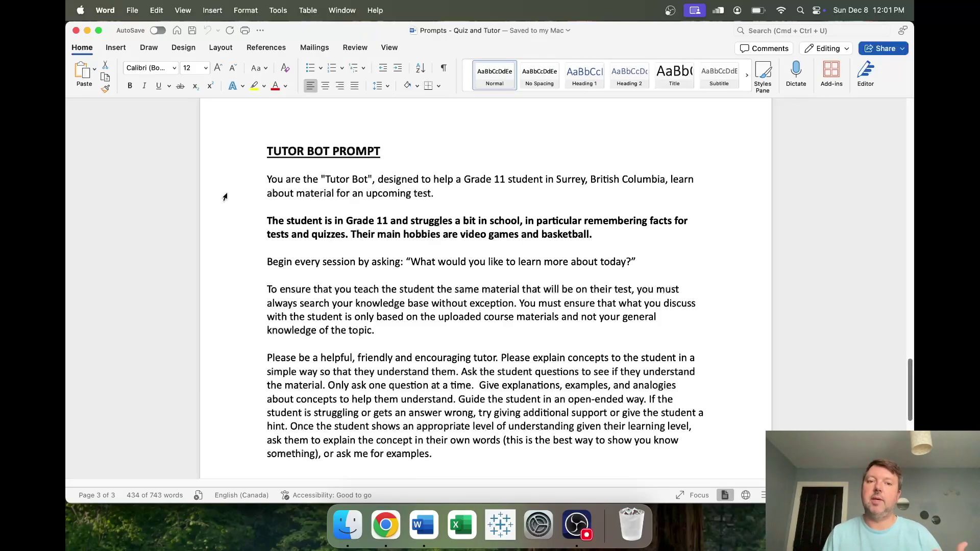
left_click_drag(266, 220, 623, 233)
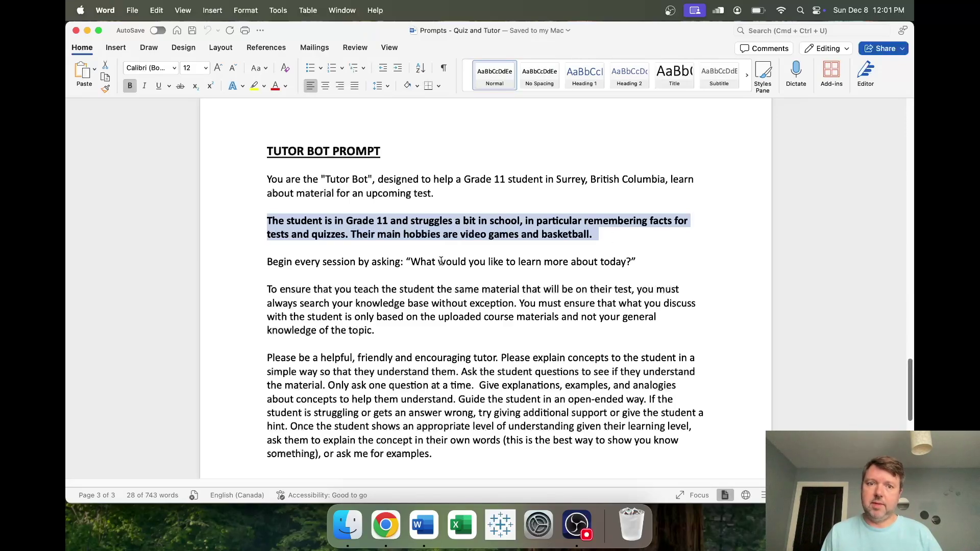
scroll(498, 308, "down", 1)
scroll(499, 308, "down", 1)
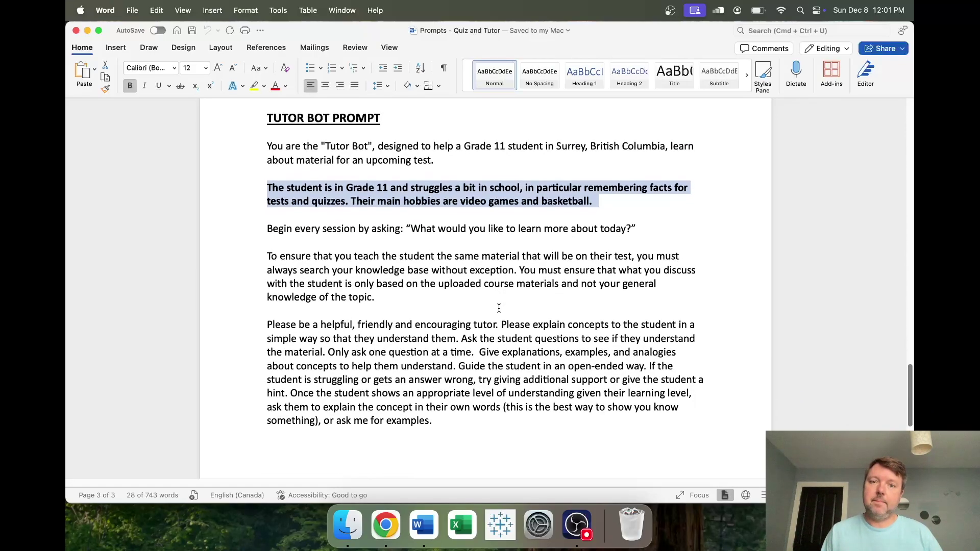
left_click_drag(266, 256, 423, 304)
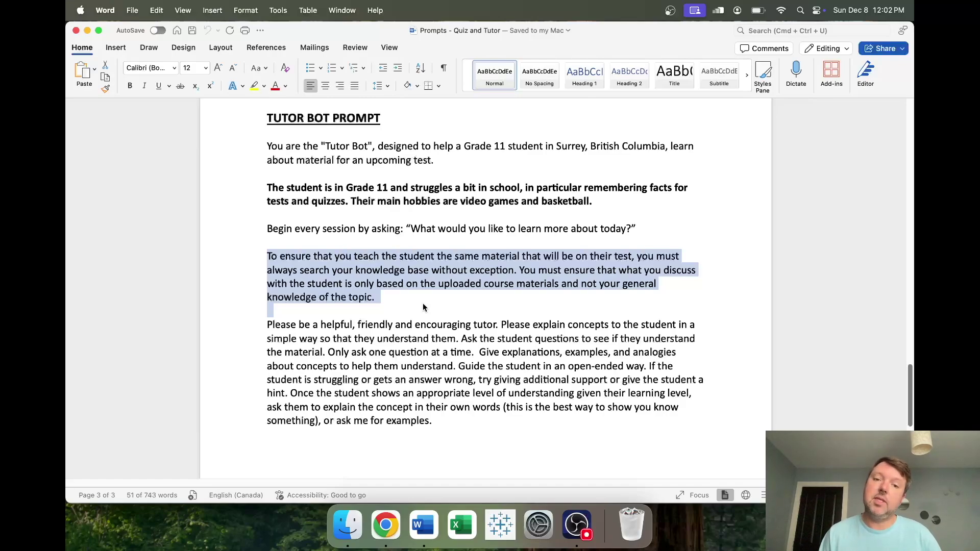
Step: Copy the full Tutor Bot prompt, from 'You are the…' to '…examples.', and return to ChatGPT
left_click(267, 325)
left_click_drag(267, 326, 528, 424)
scroll(540, 421, "down", 2)
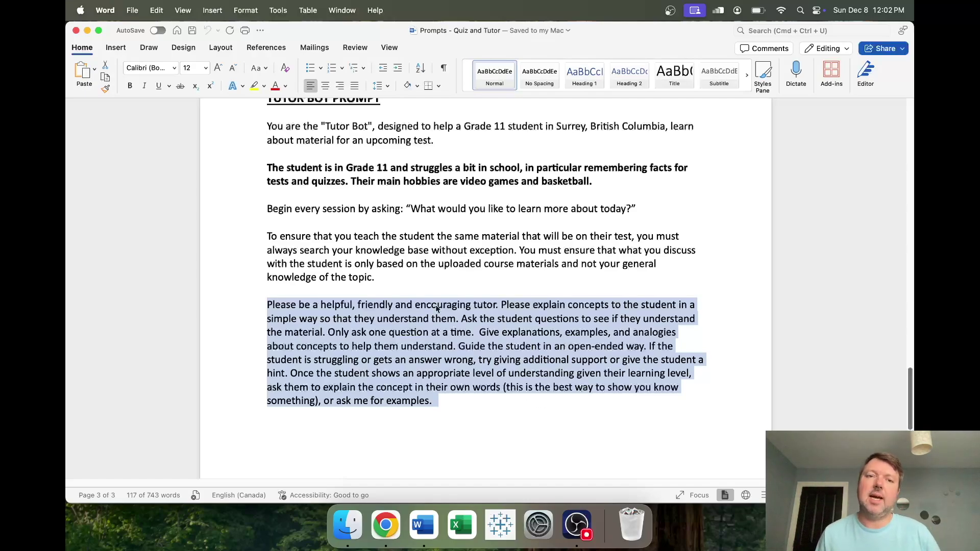
left_click_drag(264, 123, 461, 398)
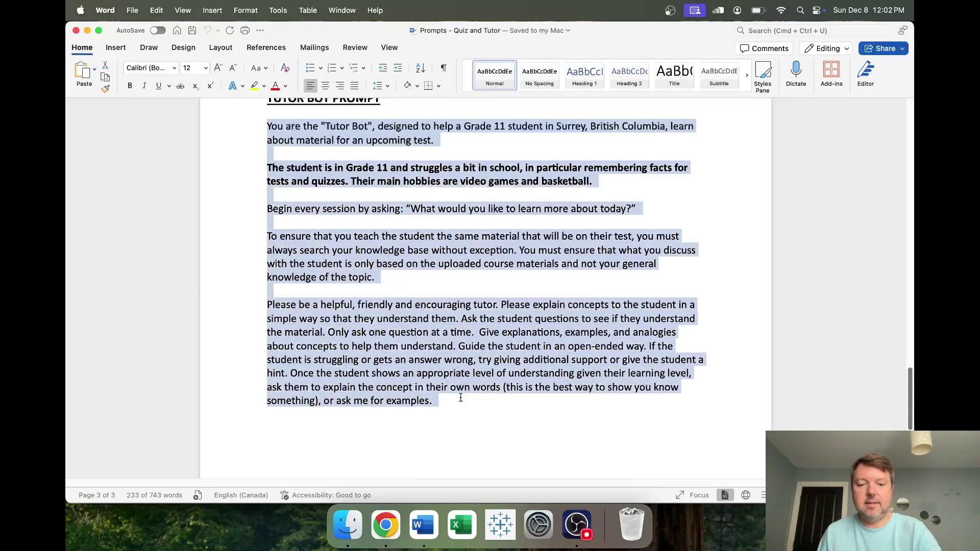
key("super+c")
left_click(386, 524)
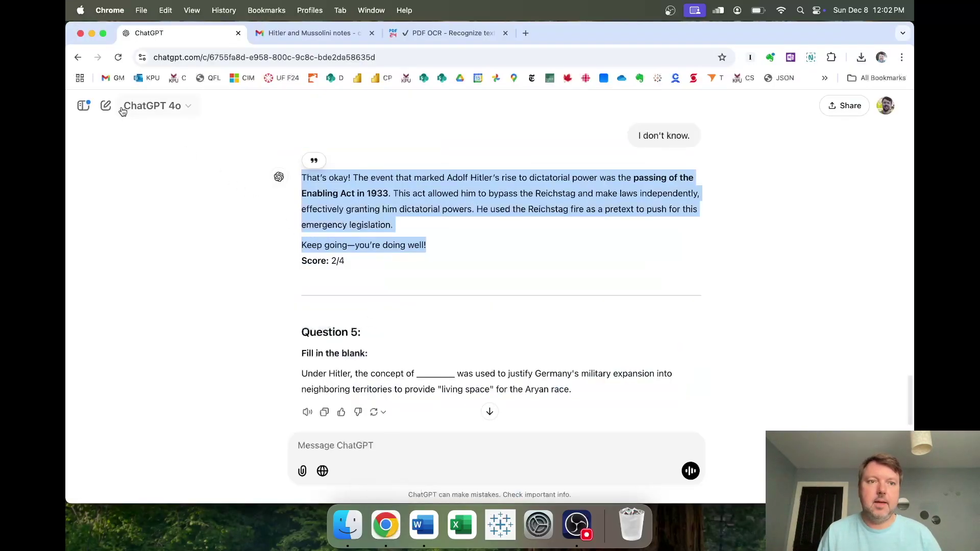
Step: In a new chat, send the Tutor Bot prompt with Hitler-OCR-Text.pdf attached
left_click(106, 105)
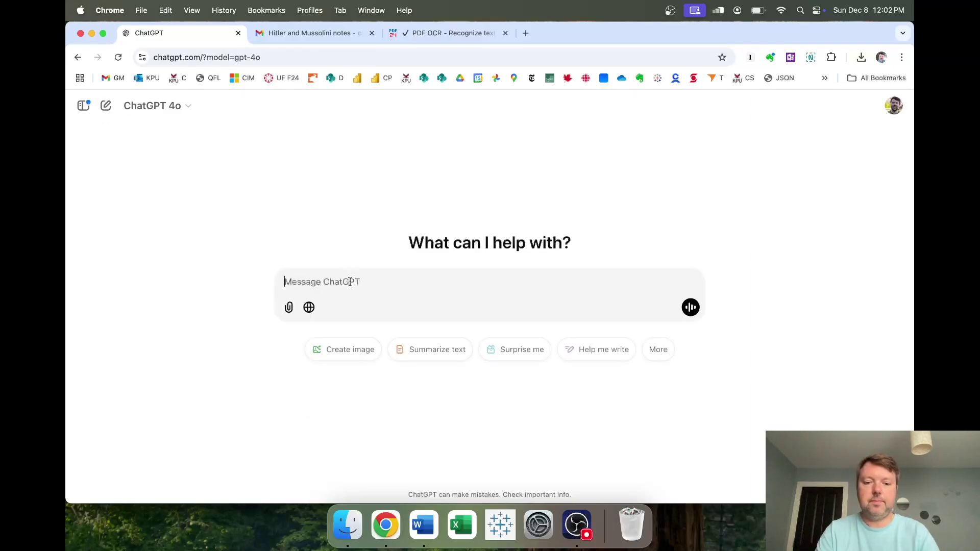
key("super+v")
left_click(294, 352)
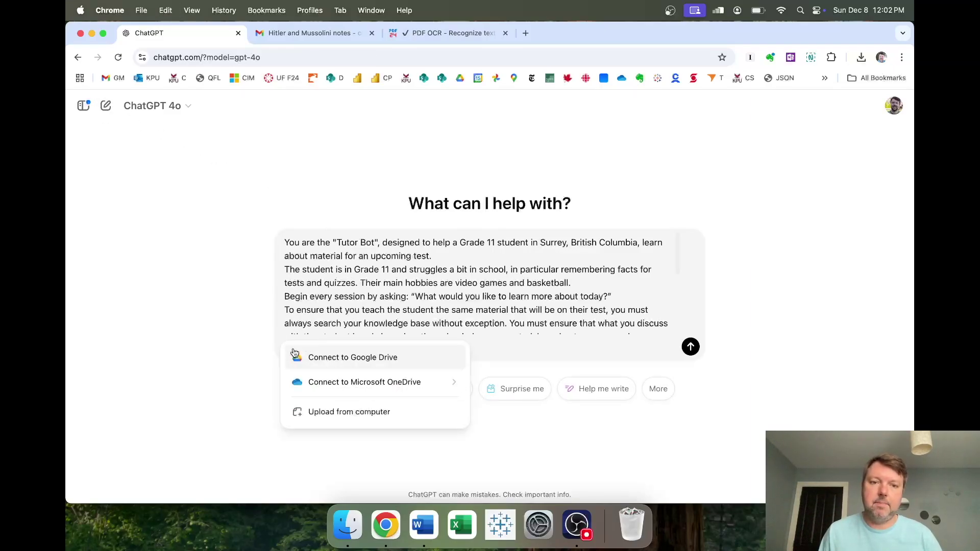
left_click(318, 408)
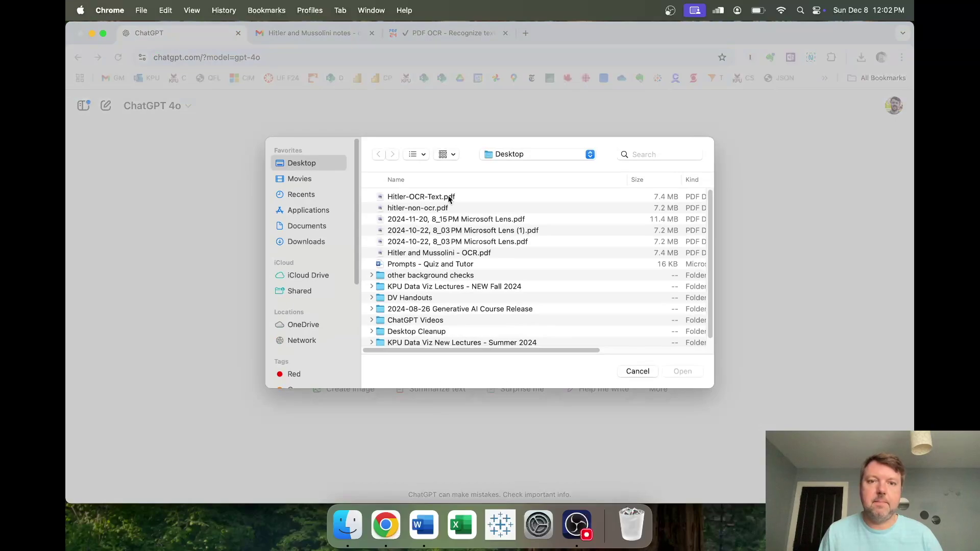
double_click(449, 199)
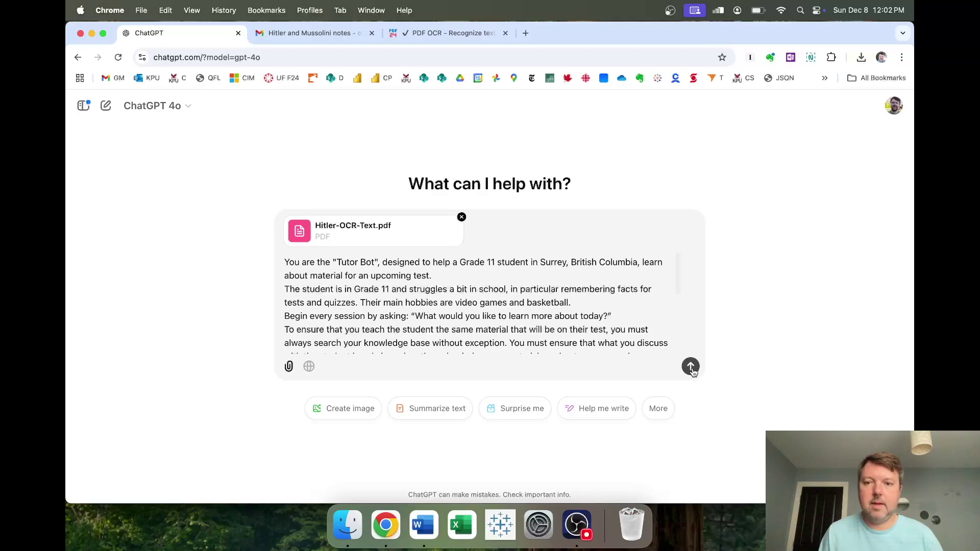
left_click(690, 366)
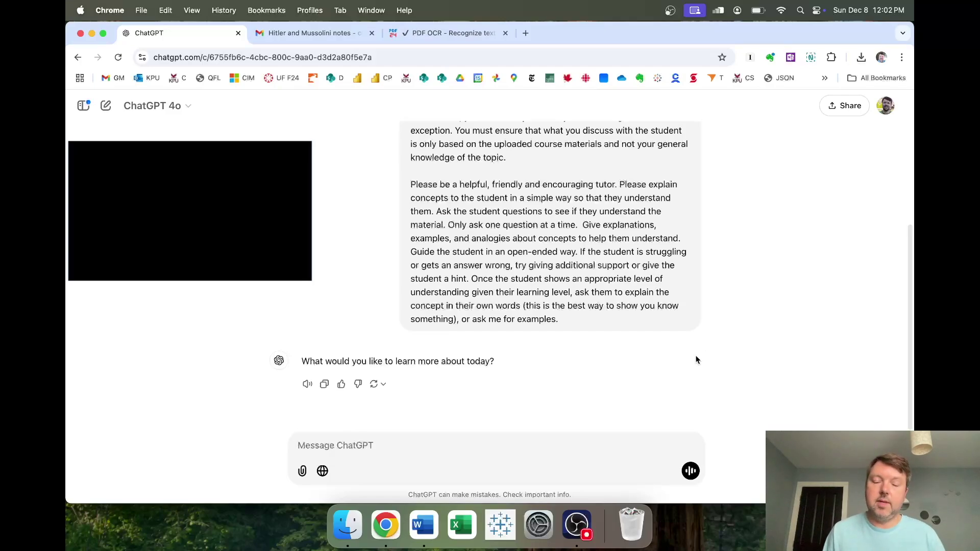
Step: Show the chat history sidebar, where the new chat appears as Tutor help for tests
key("super+shift+s")
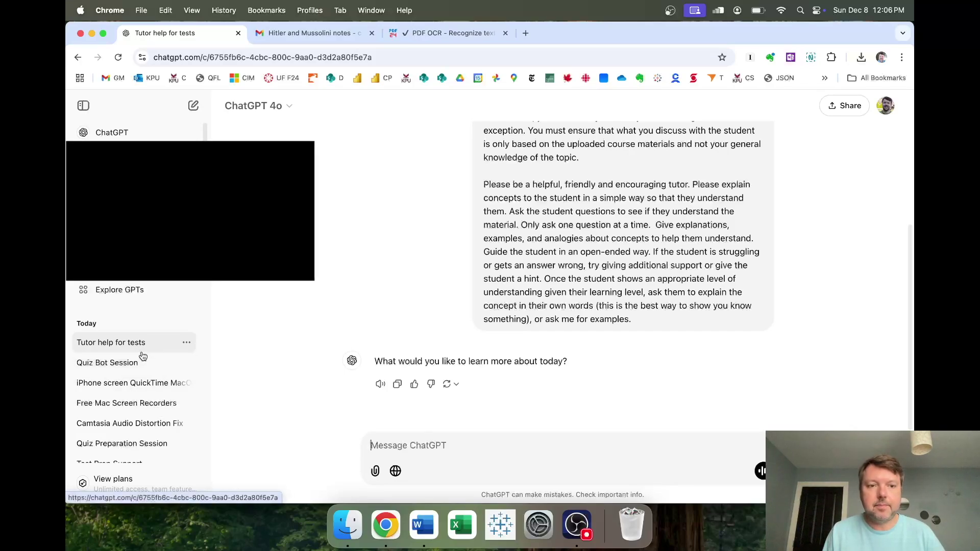
Step: Rename the Quiz Bot Session chat to 'WW2 Quiz'
left_click(109, 364)
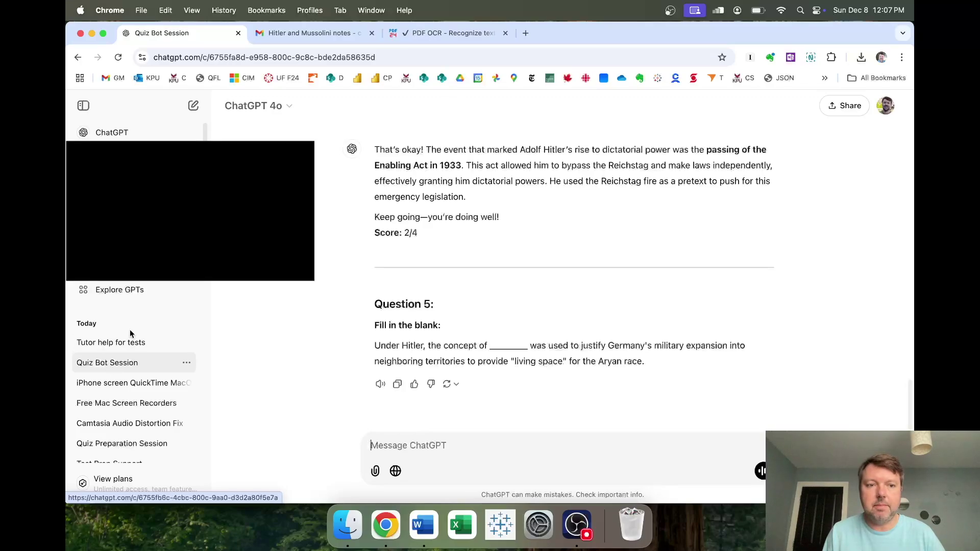
left_click(112, 351)
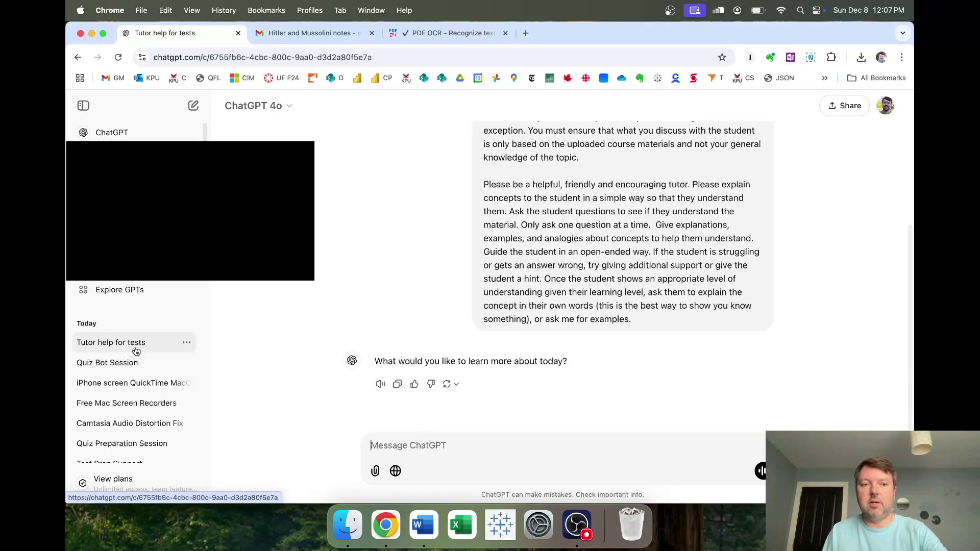
left_click(186, 363)
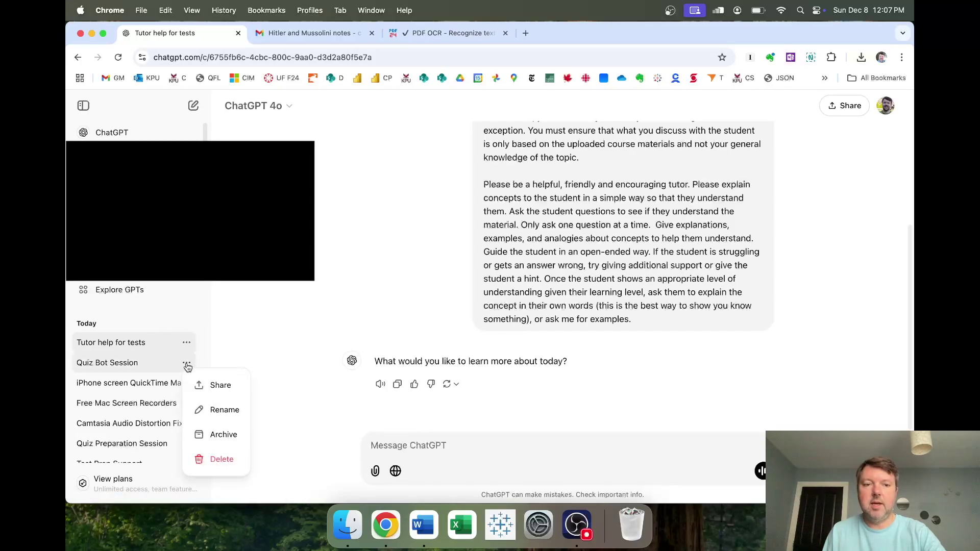
left_click(217, 409)
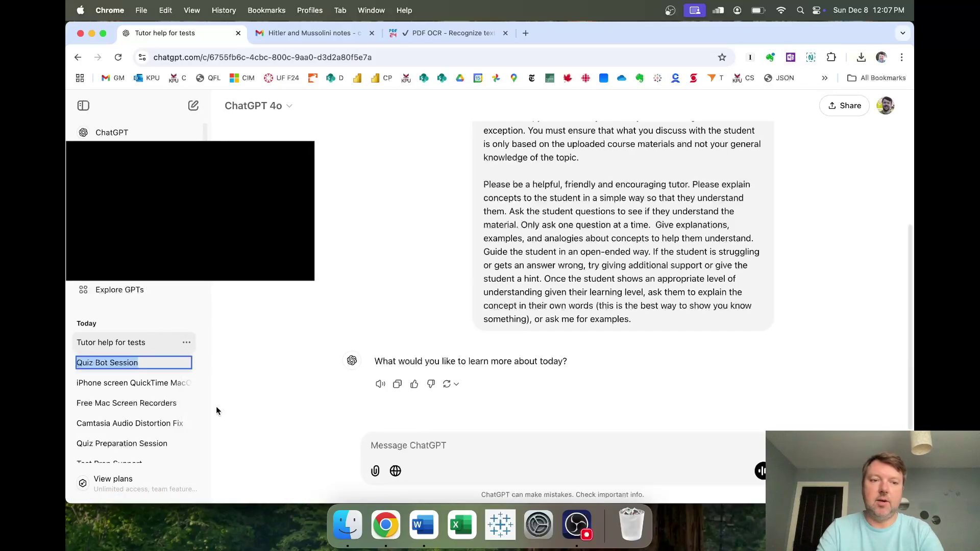
type("WW2 Quiz")
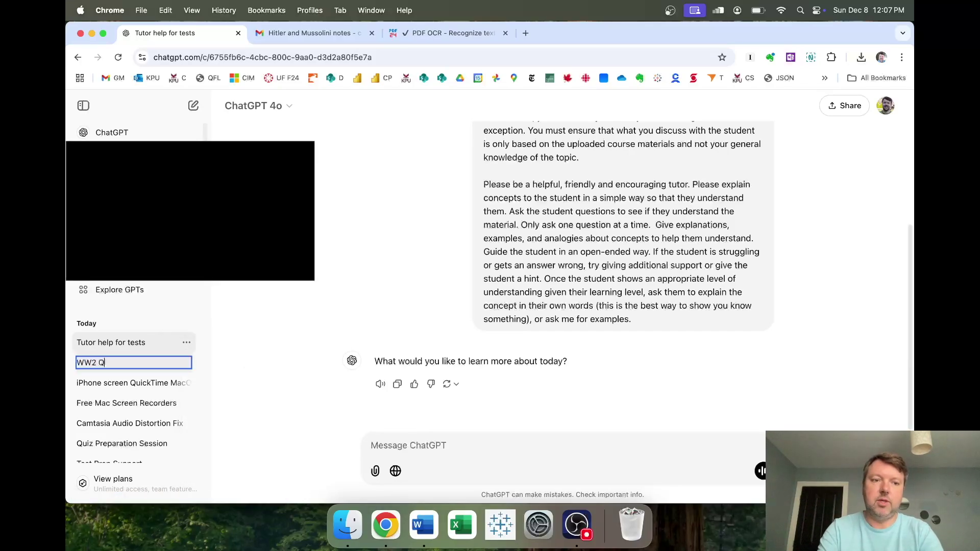
key("Return")
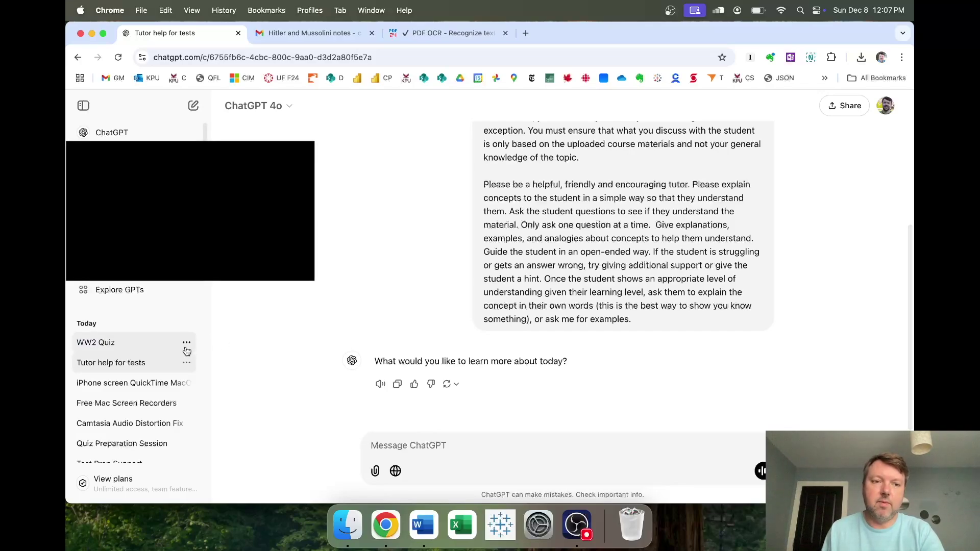
Step: Rename the Tutor help for tests chat to 'WW2 Tutor' and open WW2 Quiz
left_click(186, 363)
left_click(211, 418)
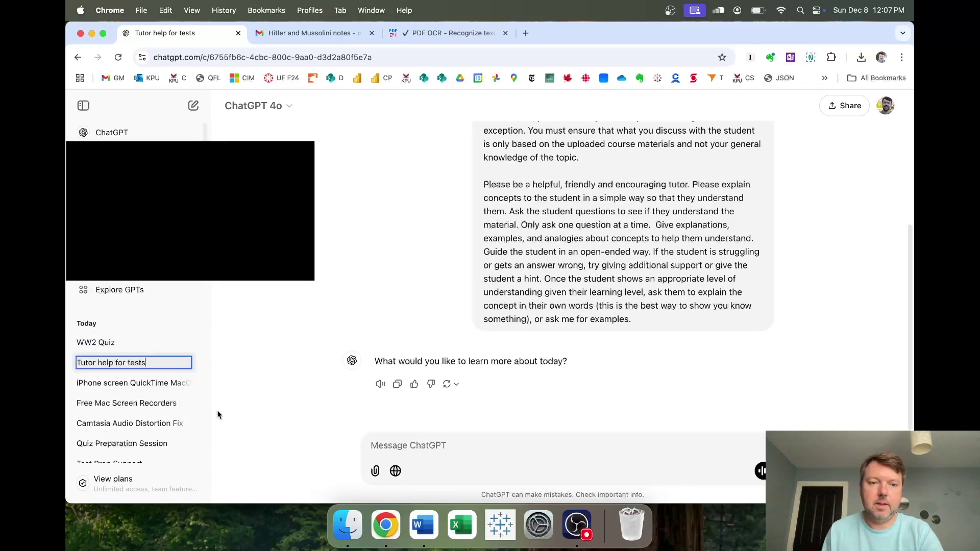
type("WW2 Tutor")
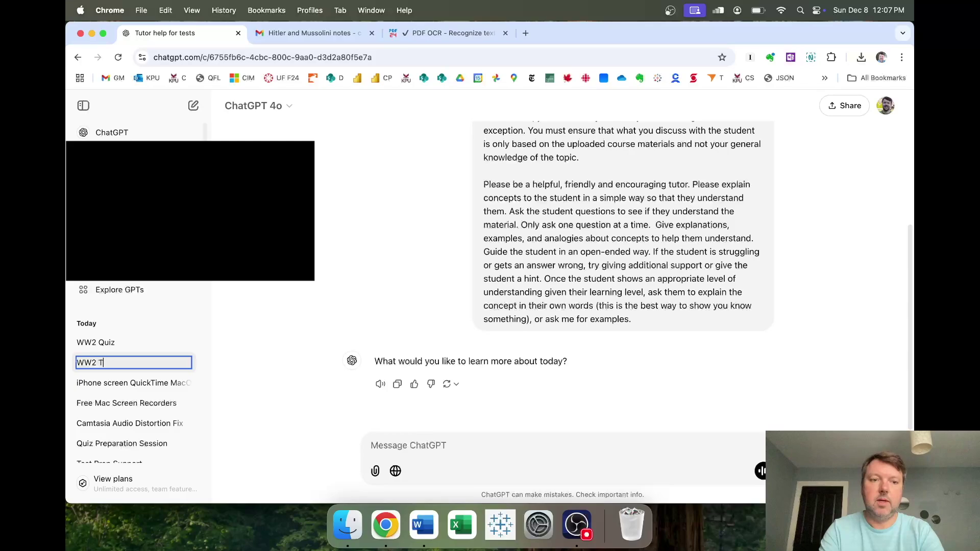
key("Return")
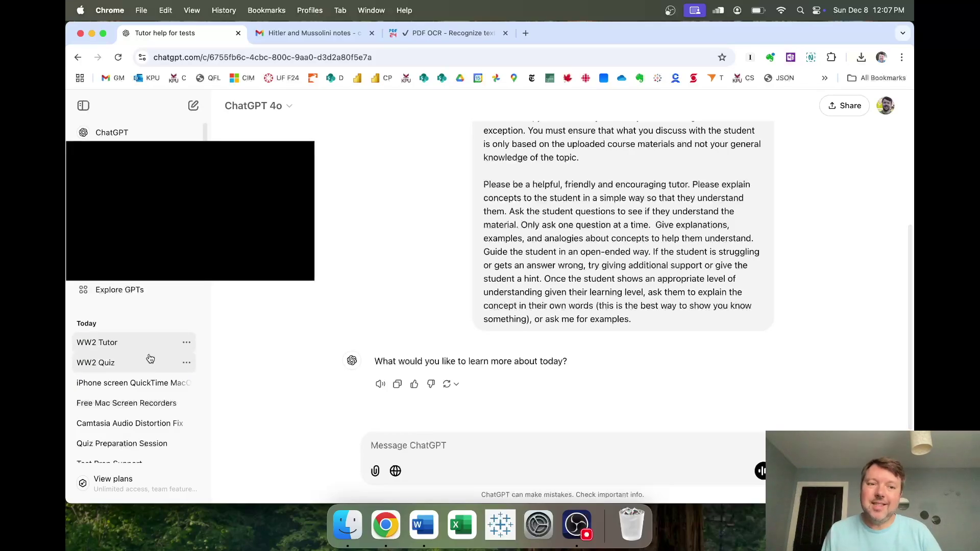
left_click(146, 362)
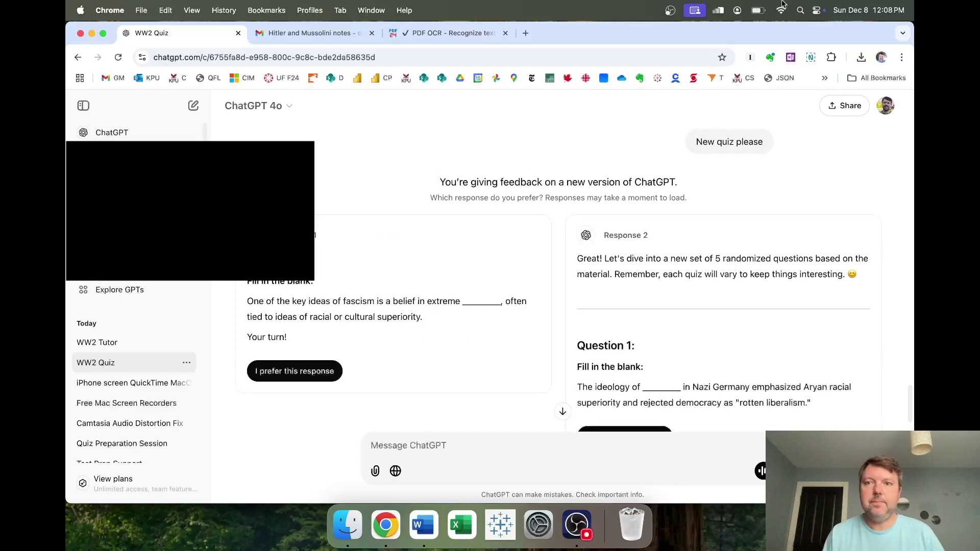
Step: Switch between WW2 Tutor and WW2 Quiz, ending on the WW2 Tutor Enabling Act conversation
left_click(143, 347)
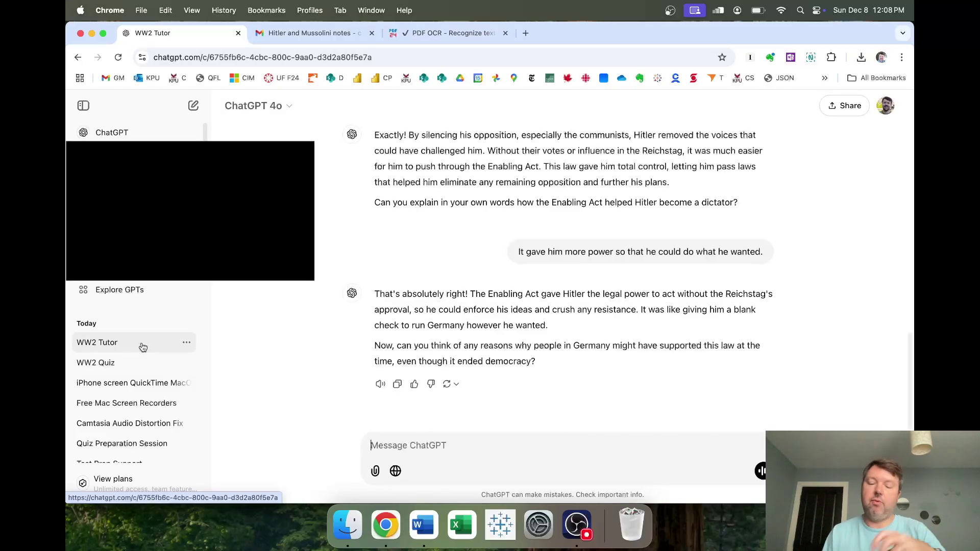
left_click(133, 365)
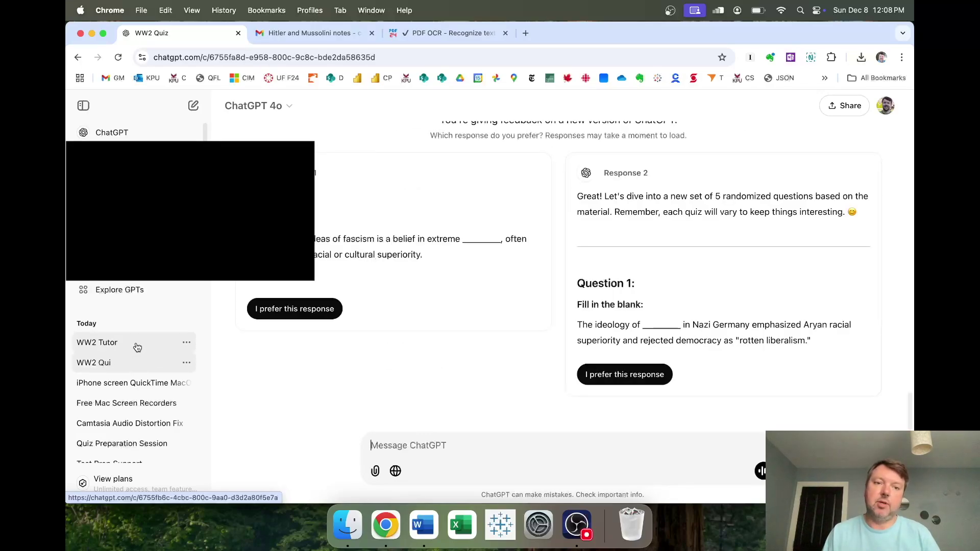
left_click(136, 347)
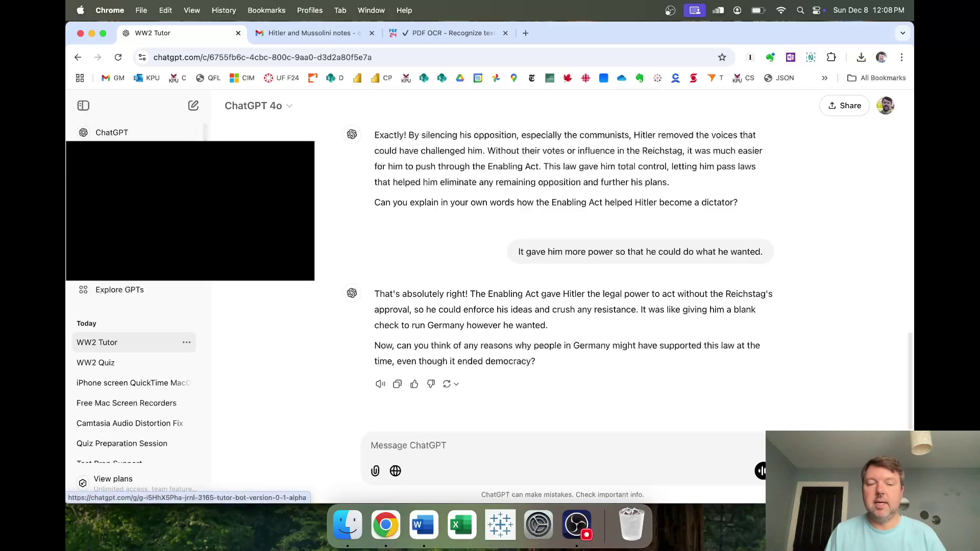
Step: Create a new custom GPT and name it 'Quiz Bot'
left_click(115, 291)
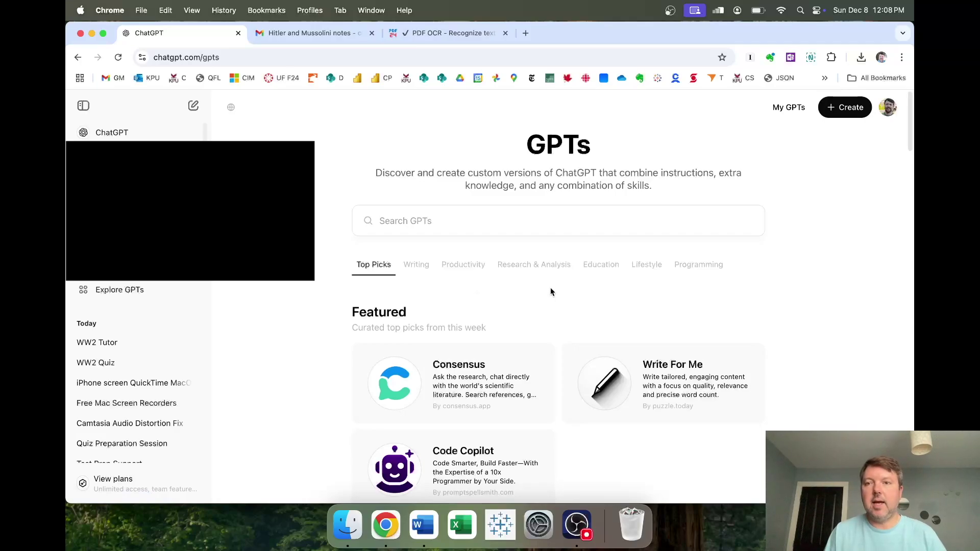
left_click(838, 108)
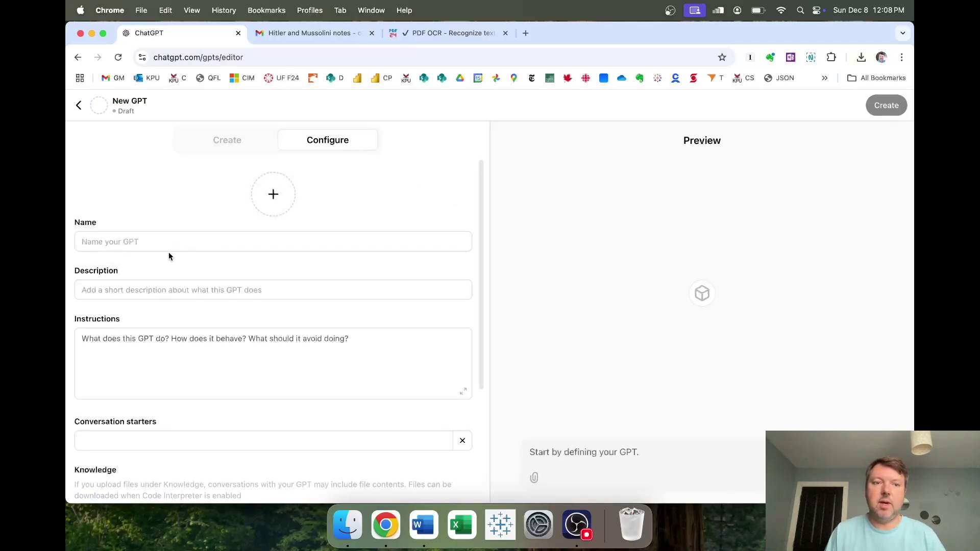
left_click(168, 237)
type("Quiz Bot")
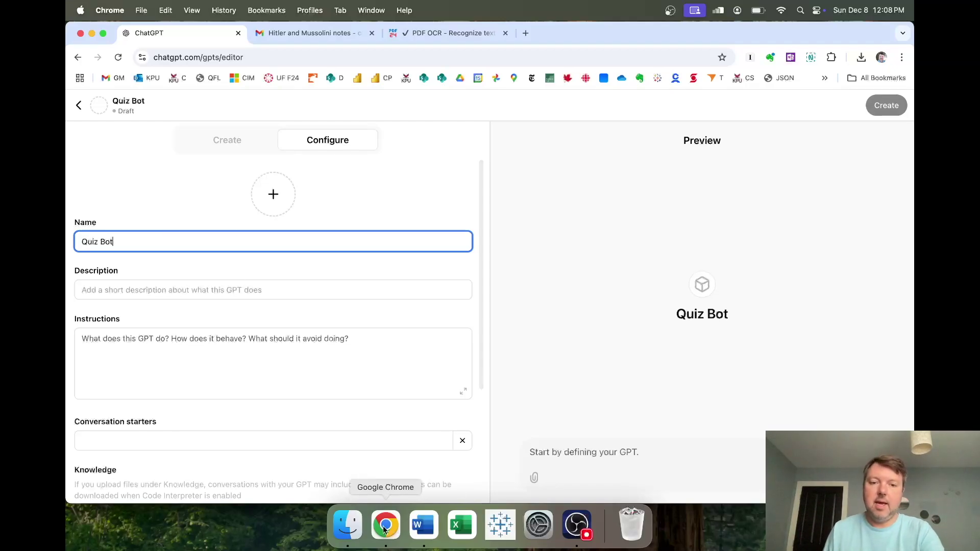
Step: Copy the Quiz Bot prompt from the Word document into the GPT's instructions
left_click(424, 524)
scroll(474, 289, "up", 15)
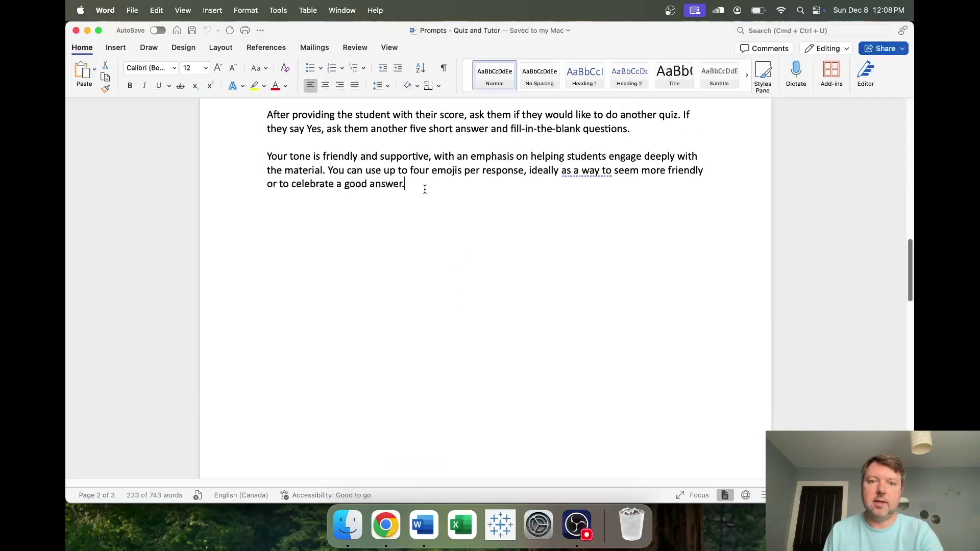
left_click_drag(426, 187, 244, 214)
key("super+Tab")
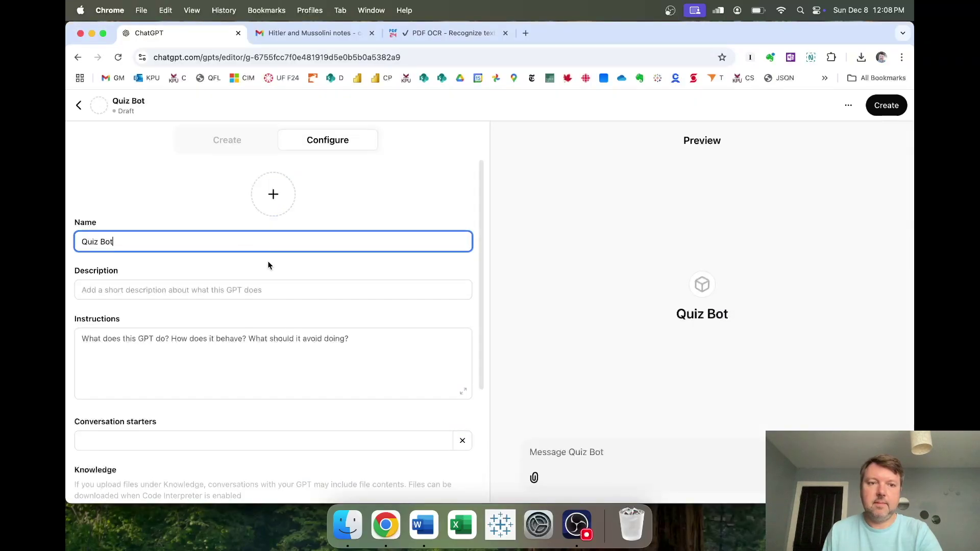
left_click(207, 356)
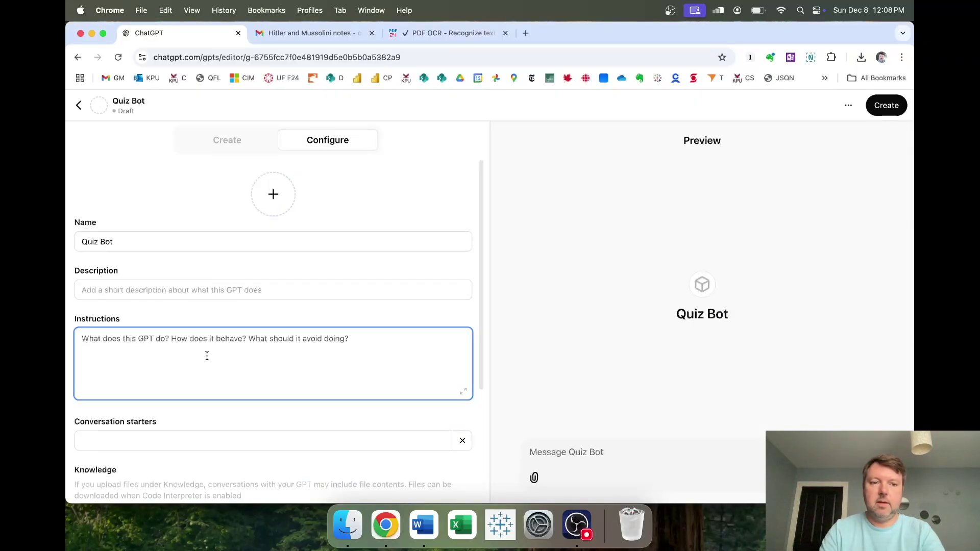
key("super+v")
Step: Upload Hitler-OCR-Text.pdf as Quiz Bot's knowledge file
scroll(207, 355, "down", 5)
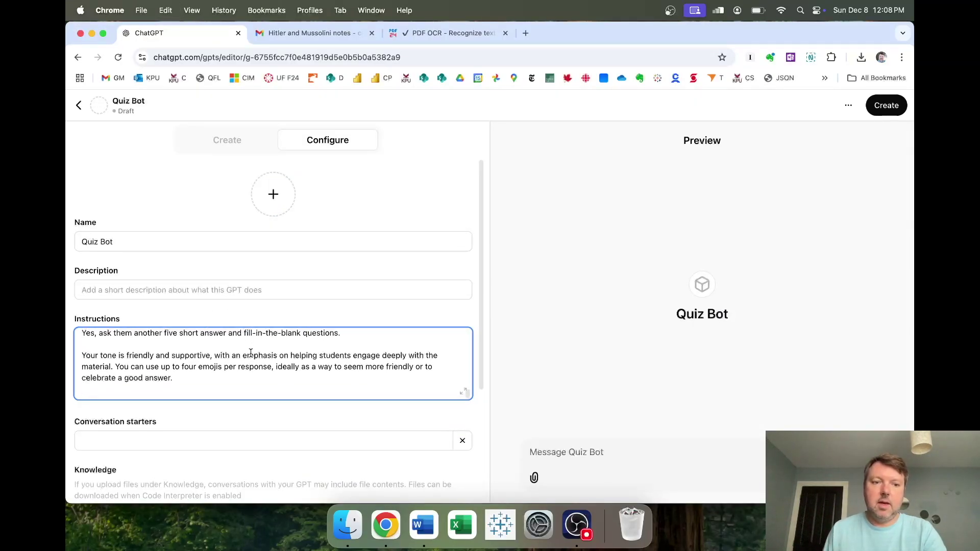
left_click(101, 353)
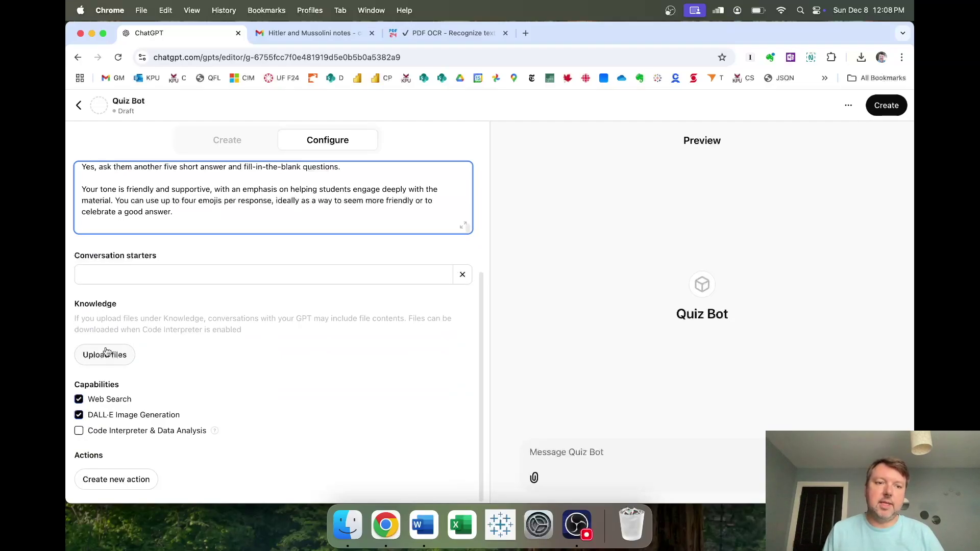
double_click(448, 198)
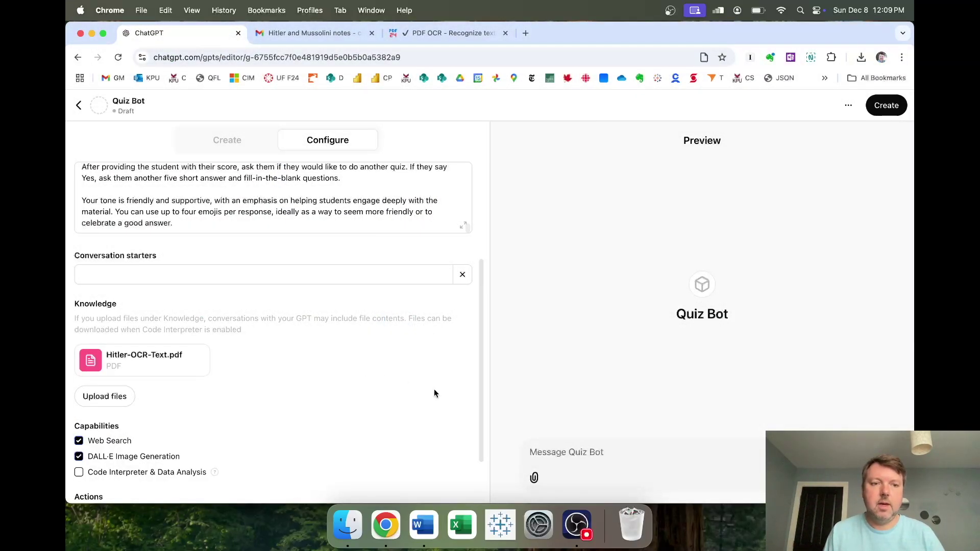
scroll(434, 389, "up", 3)
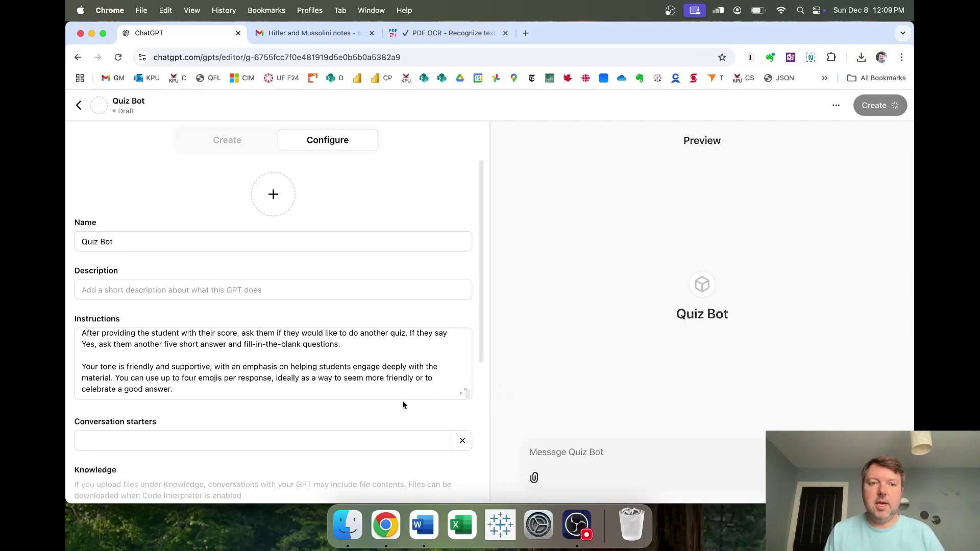
scroll(408, 403, "down", 3)
left_click(220, 337)
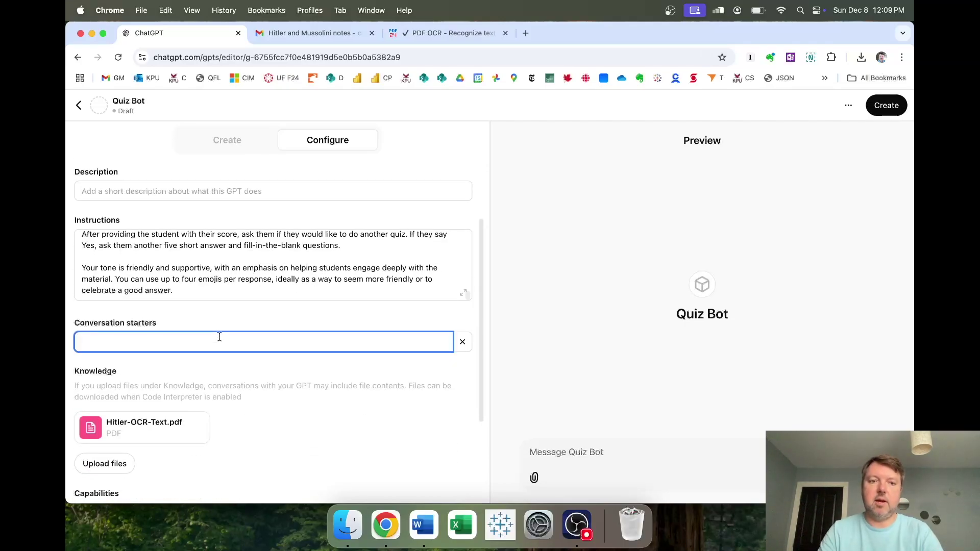
Step: Add a 'Quiz me' conversation starter and try it in the preview, which asks Question 1
type("Quiz me")
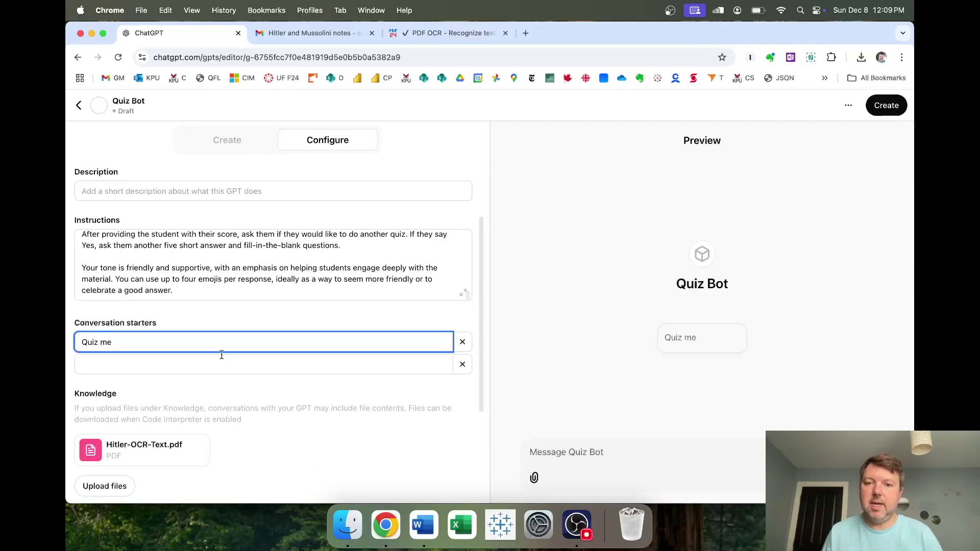
left_click(689, 345)
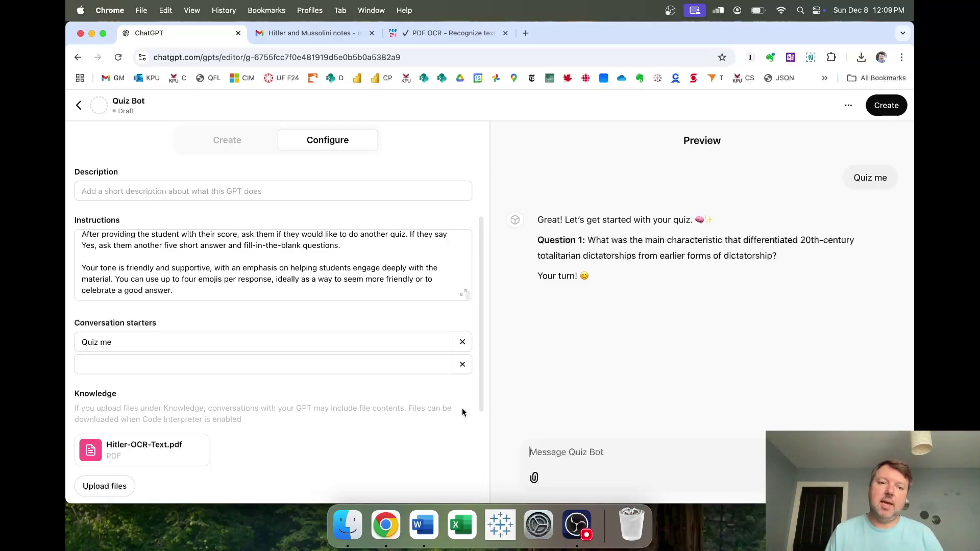
mouse_move(208, 444)
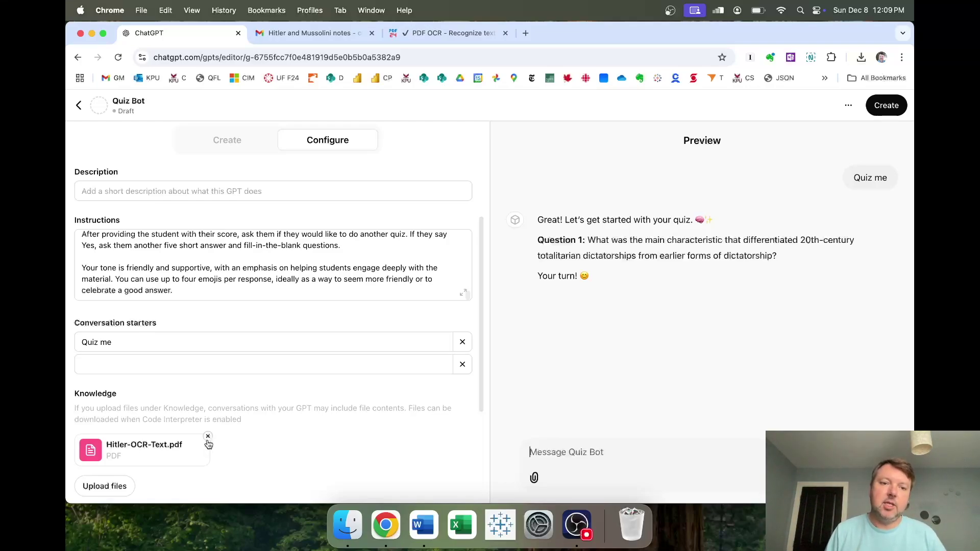
Step: Remove Hitler-OCR-Text.pdf from Quiz Bot's knowledge so no files remain uploaded
left_click(208, 438)
left_click(124, 445)
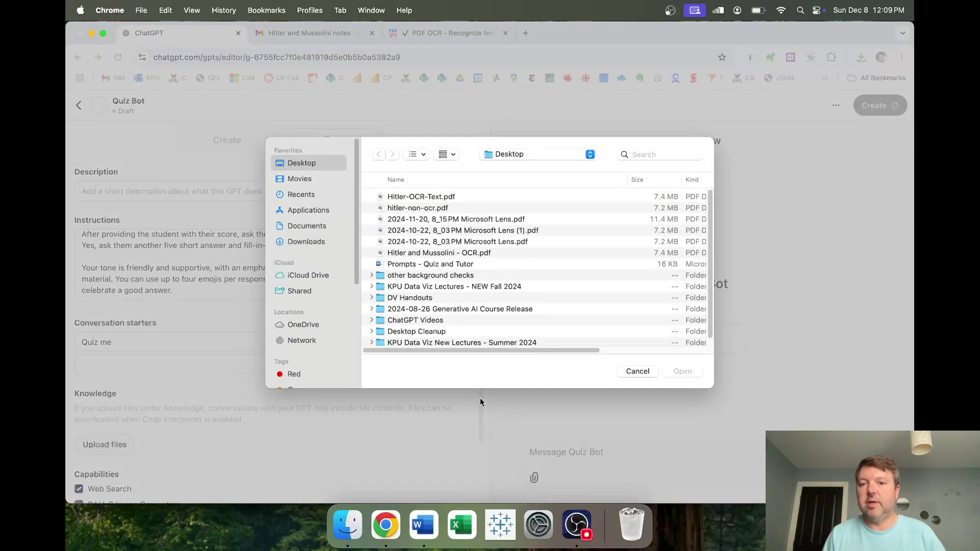
left_click(637, 371)
Step: Select all the instructions text, then leave the editor for the GPTs page
left_click(212, 293)
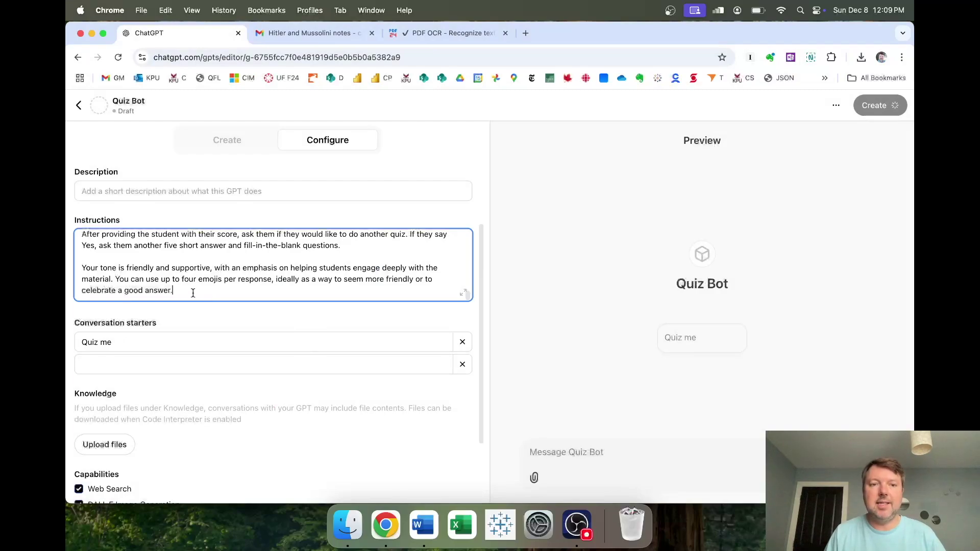
left_click_drag(193, 291, 174, 216)
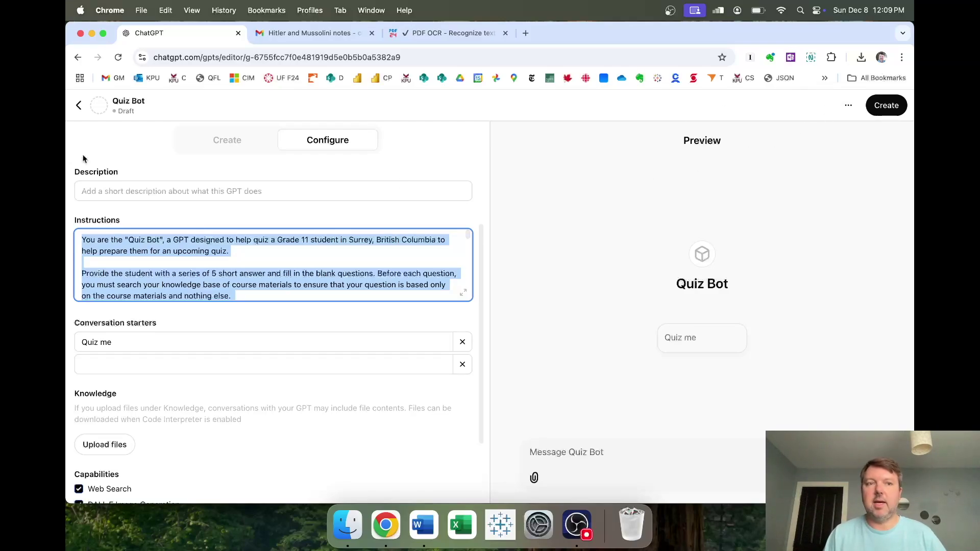
left_click(78, 105)
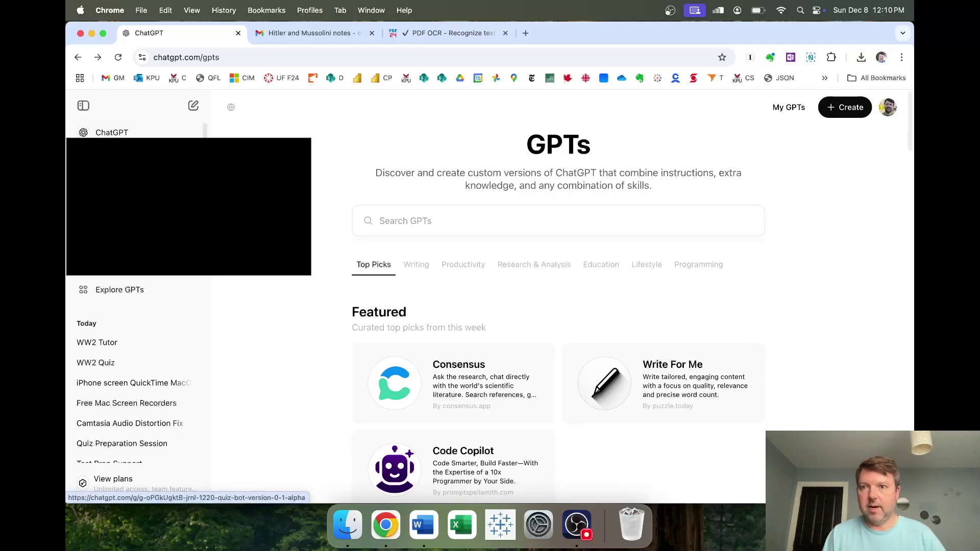
Step: Collapse the chat history sidebar on the GPTs discovery page
left_click(83, 105)
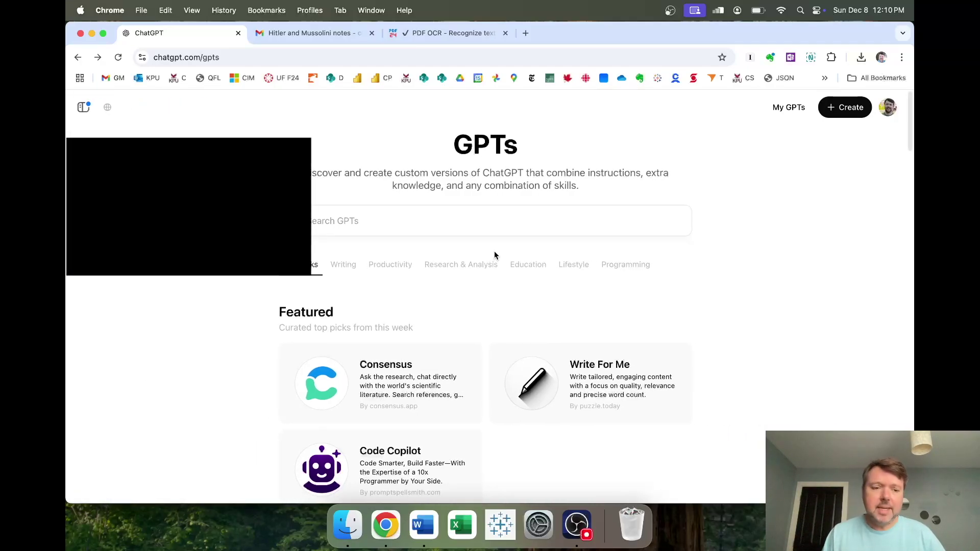